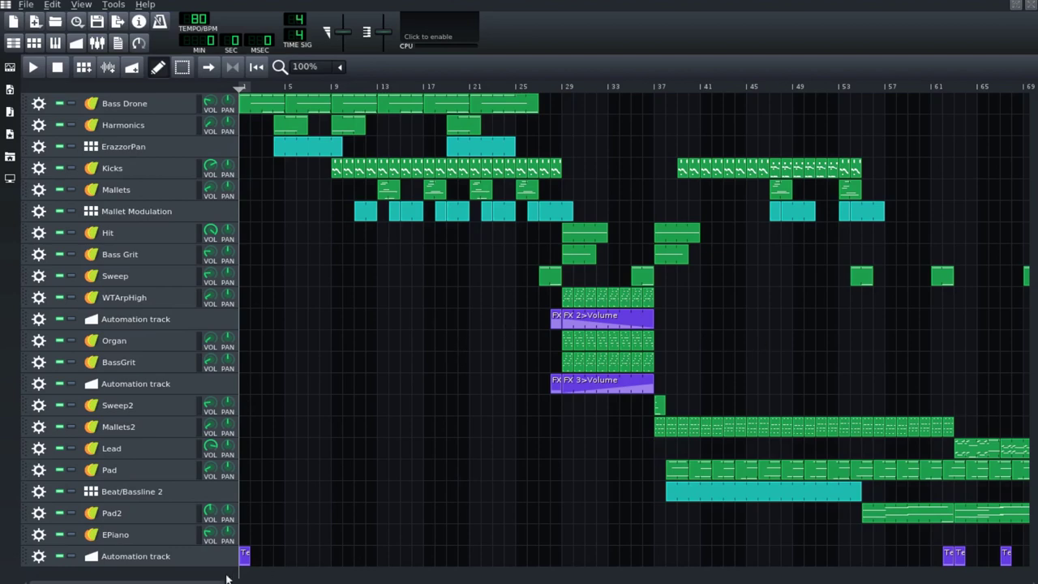
Leave the LMMS download page, return to the song project in LMMS, and stop its playback.
mouse_move(126, 581)
left_mouse_down()
mouse_move(230, 581)
mouse_move(121, 581)
left_mouse_up()
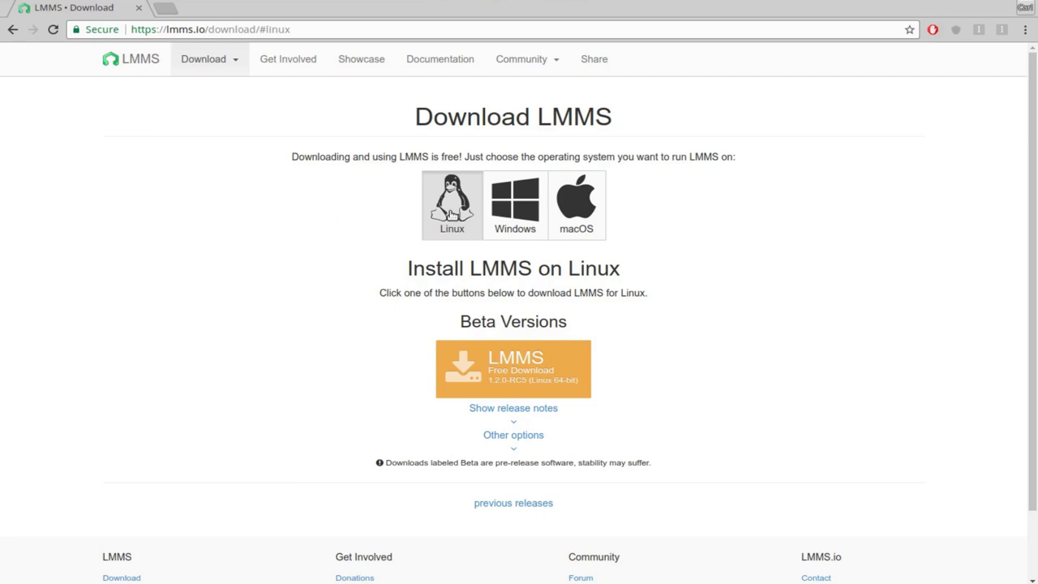
left_click(991, 1)
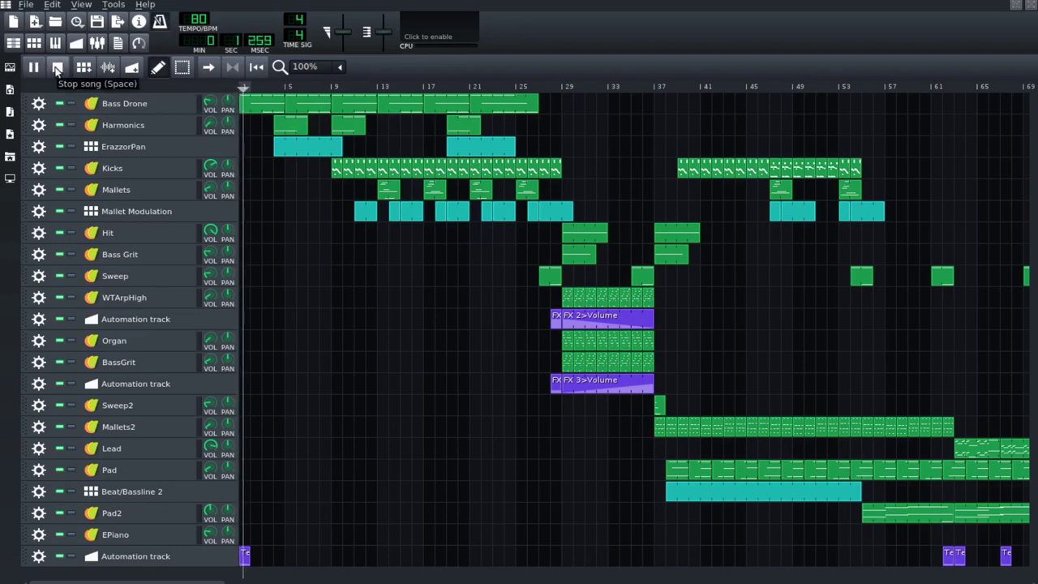
left_click(56, 68)
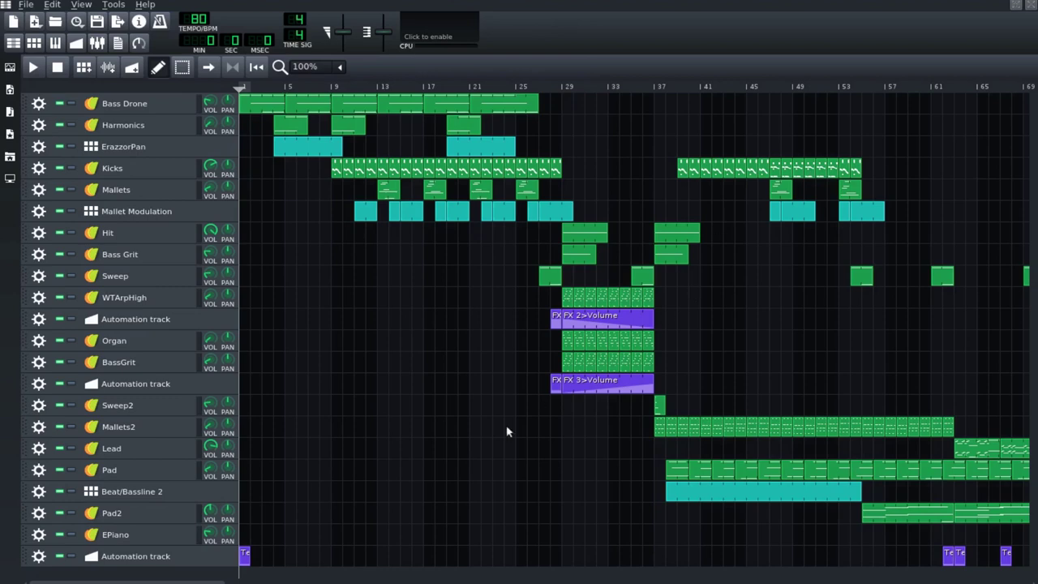
mouse_move(129, 580)
left_mouse_down()
mouse_move(324, 580)
mouse_move(129, 581)
left_mouse_up()
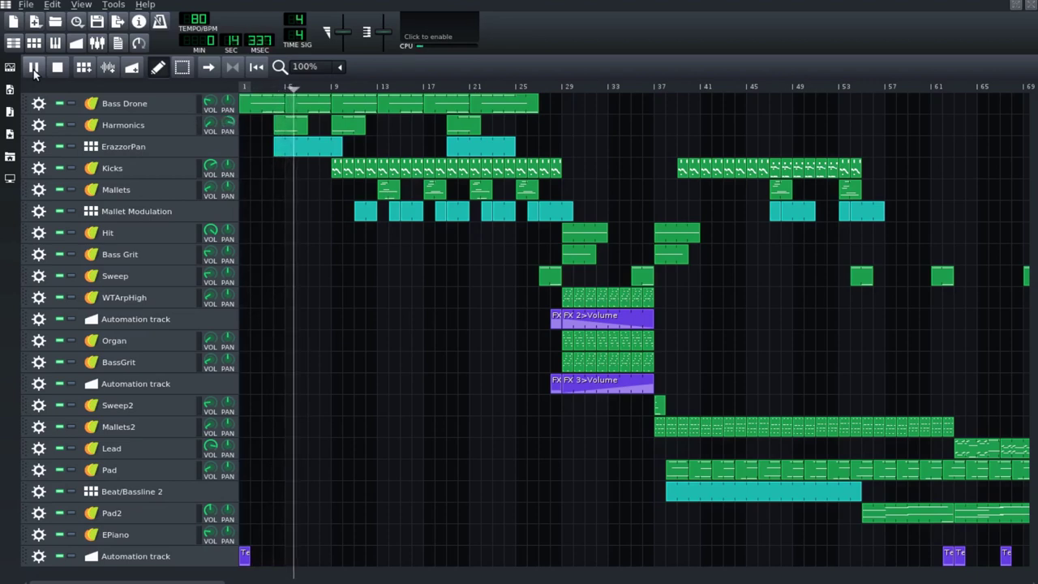
Open the FX-Mixer during playback, reposition it to watch the channel levels alongside the arrangement, and close it.
left_click(96, 43)
left_click_drag(232, 124, 705, 256)
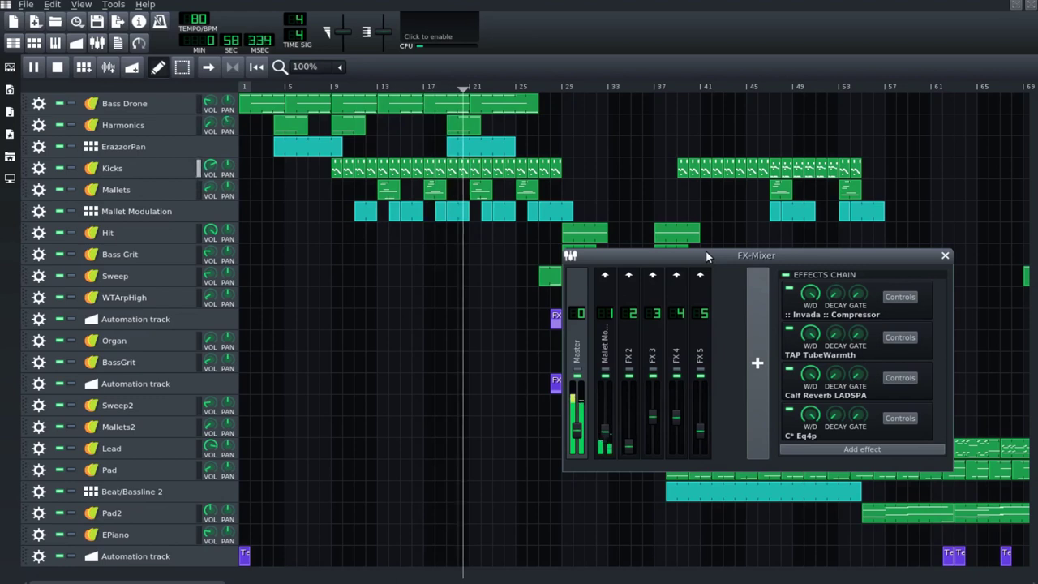
left_click_drag(706, 255, 237, 327)
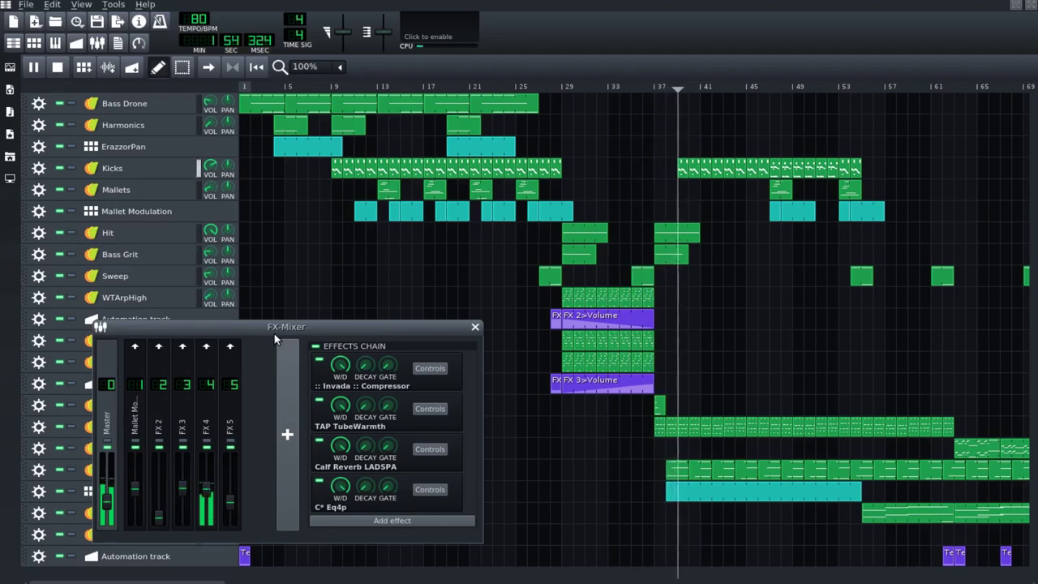
left_click(475, 327)
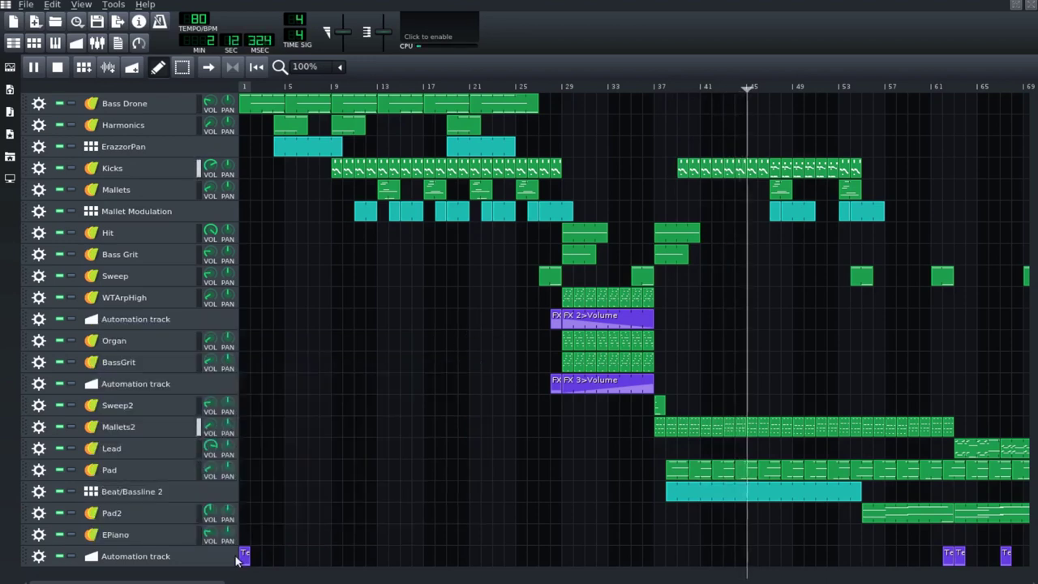
Follow the playing song through to its closing bars and stop playback.
left_click_drag(215, 581, 413, 581)
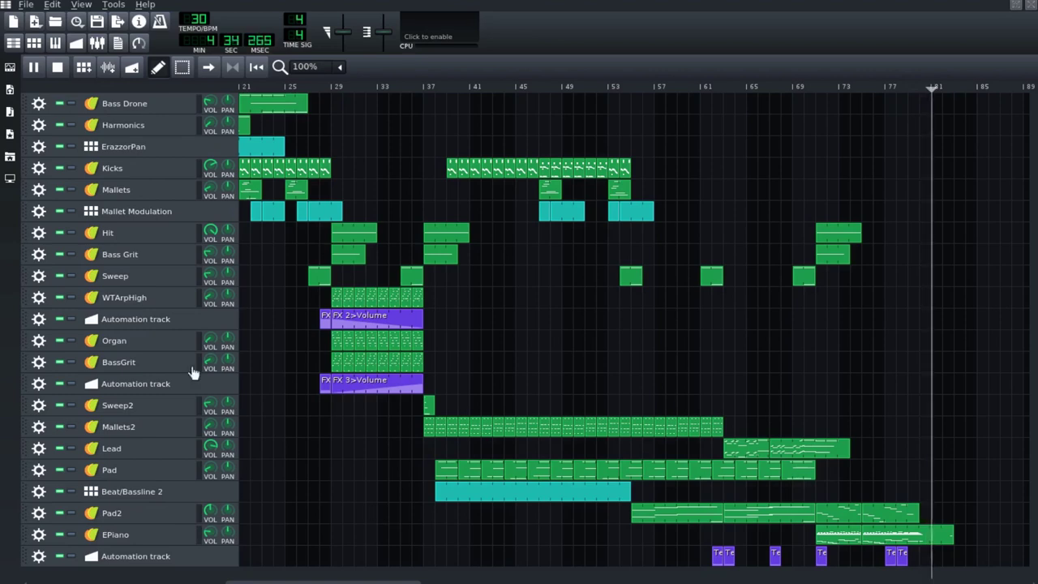
left_click(57, 67)
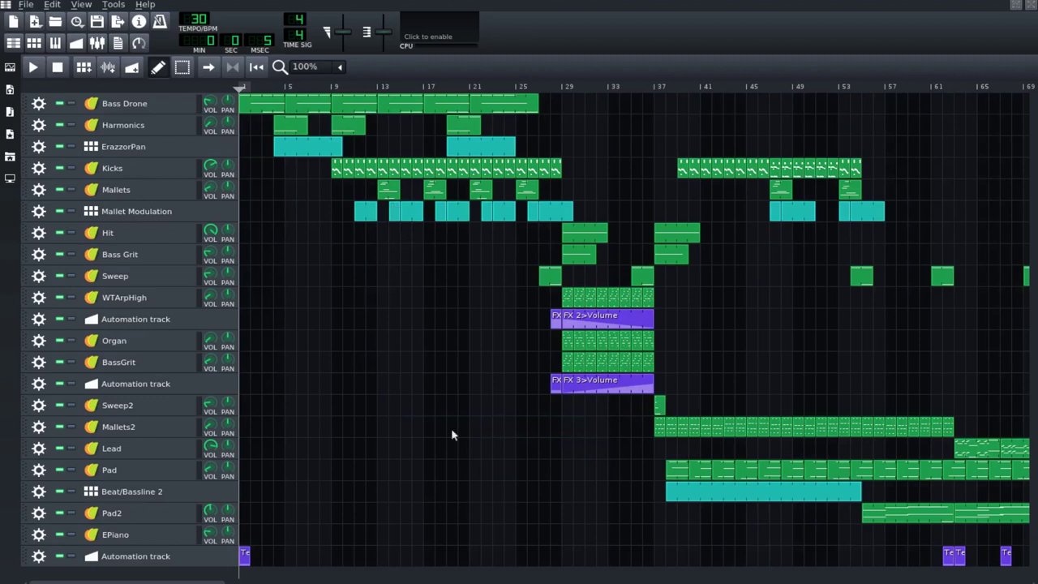
left_click_drag(186, 582, 331, 428)
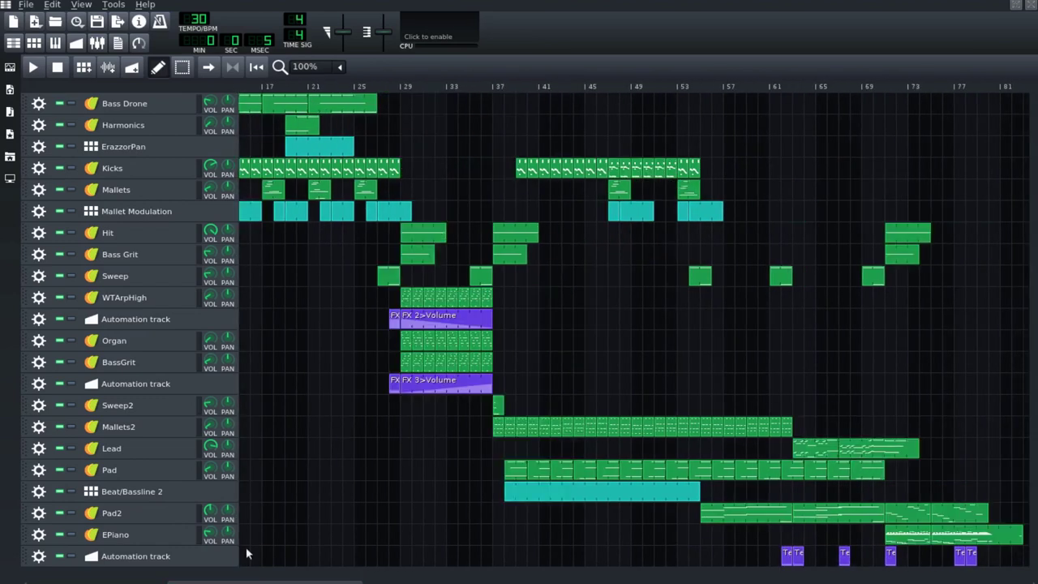
left_click_drag(243, 581, 241, 476)
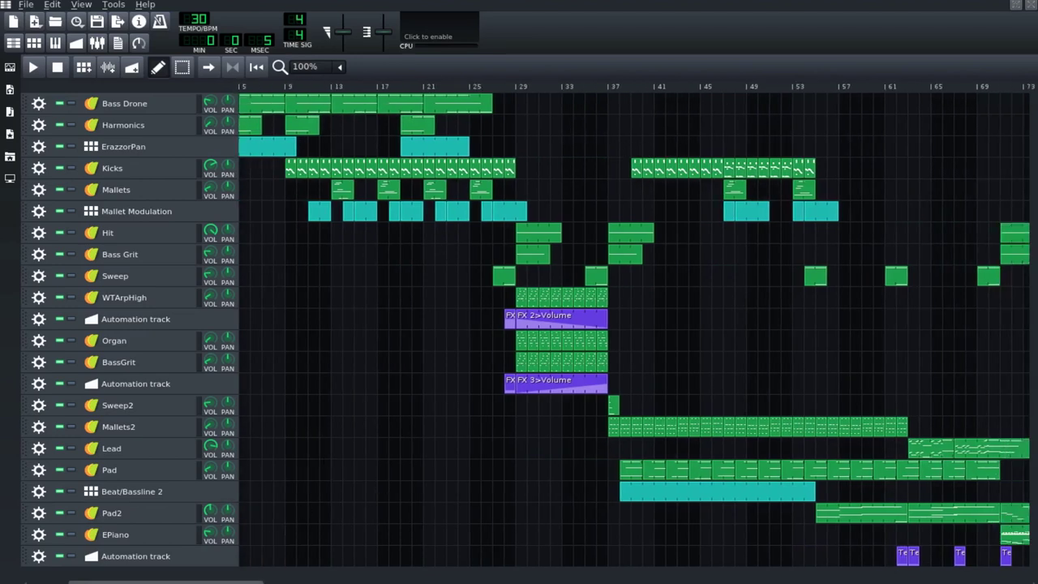
left_click_drag(192, 581, 191, 554)
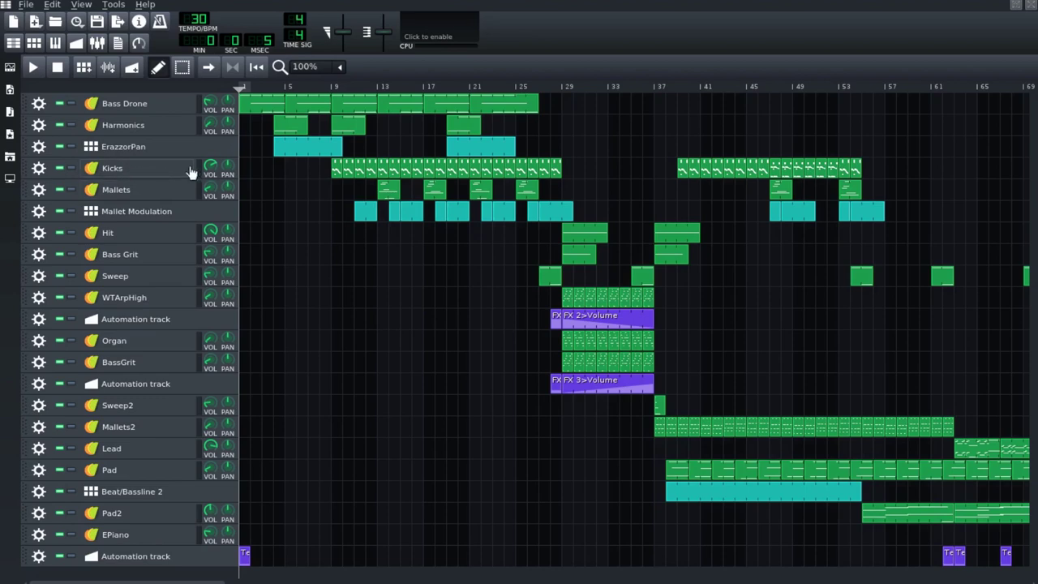
Open the first Kicks pattern in the piano roll, audition it briefly, examine its notes, and close the editor.
double_click(336, 169)
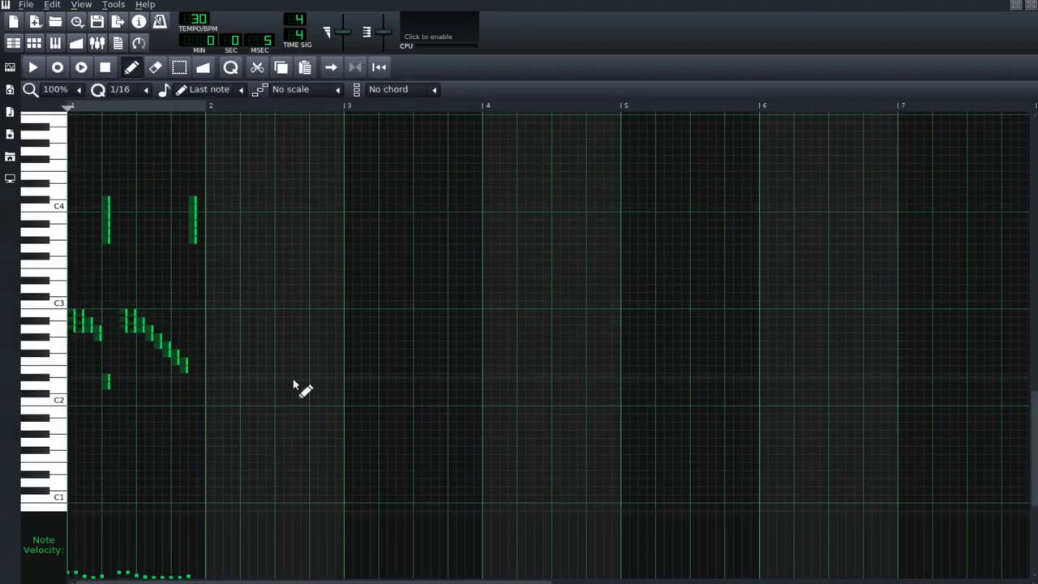
left_click(33, 68)
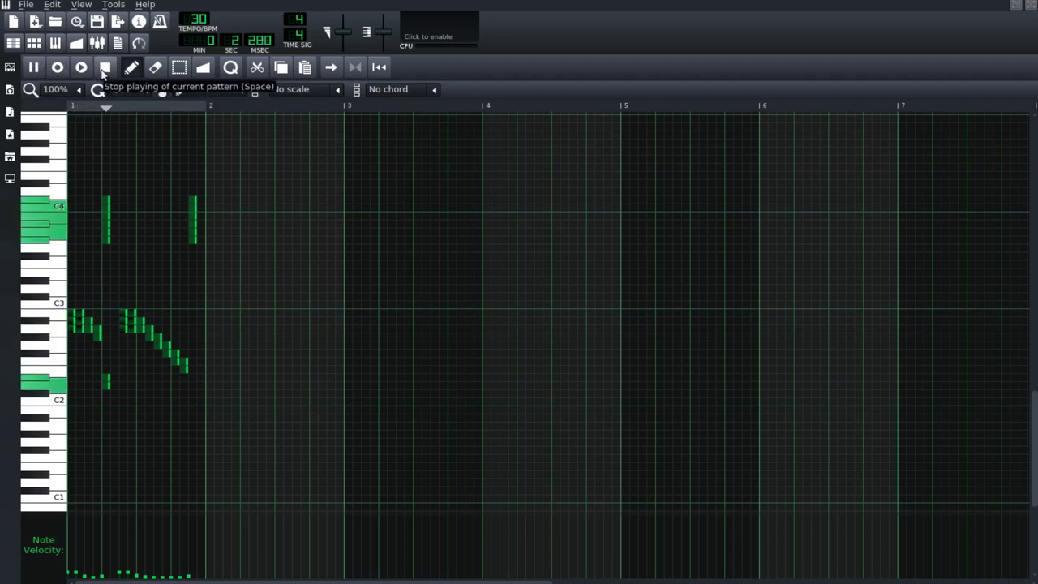
left_click(104, 70)
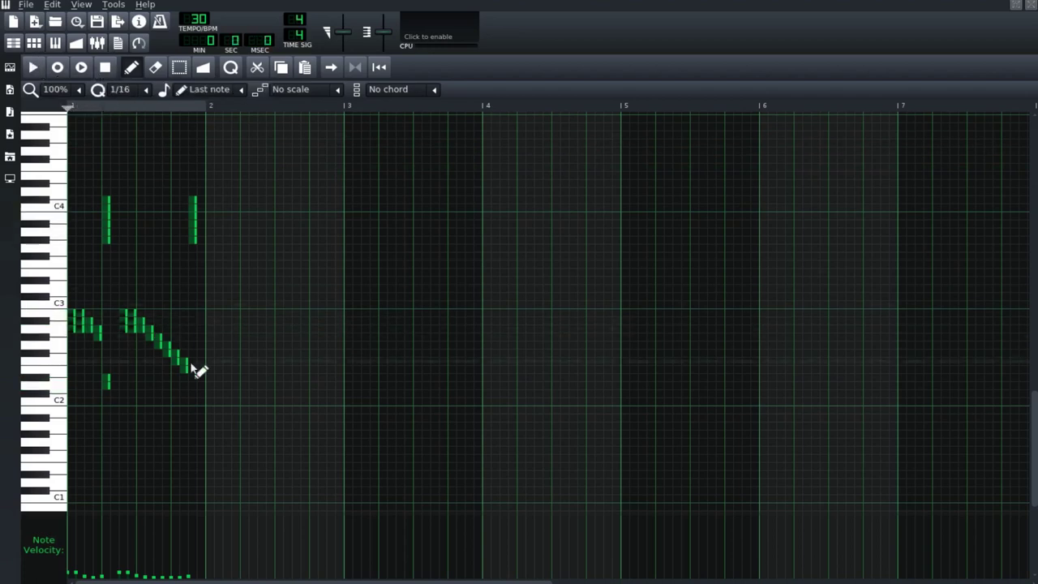
scroll(293, 410, "down", 3)
scroll(293, 409, "up", 5)
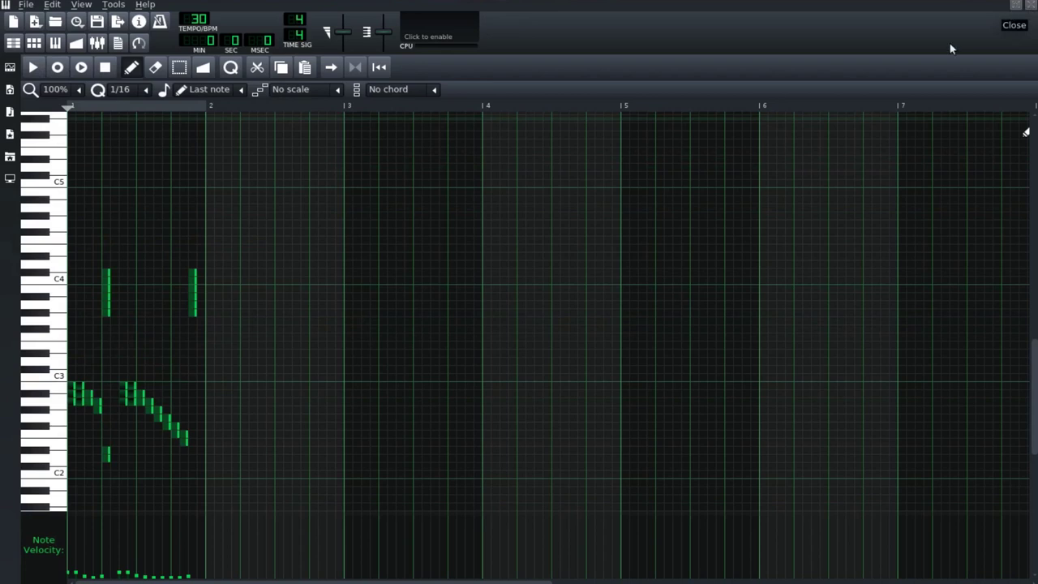
left_click(1031, 6)
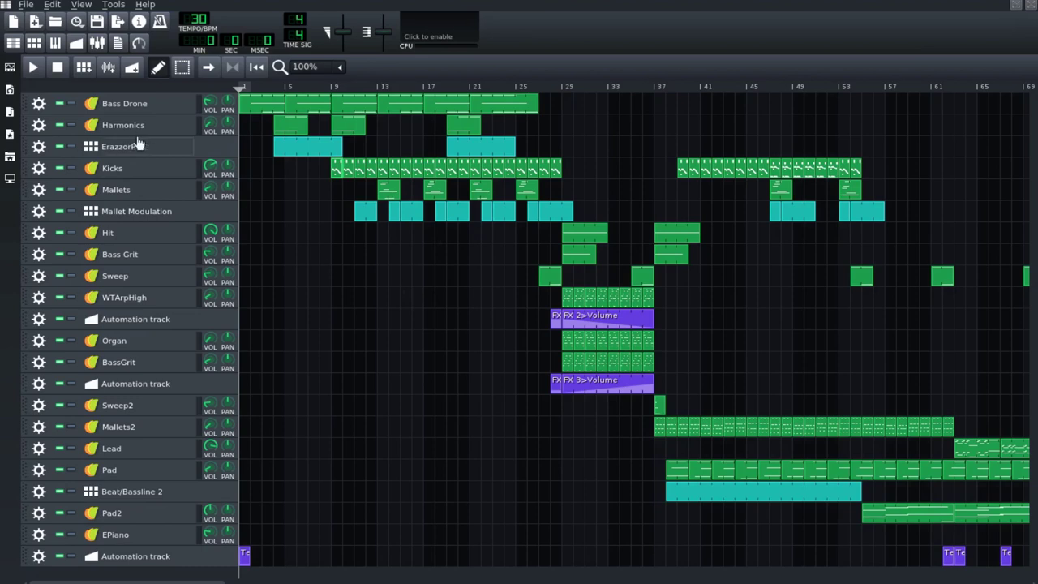
Browse the TripleOscillator presets in My Presets, collapse the folder, and close the preset browser.
left_click(13, 137)
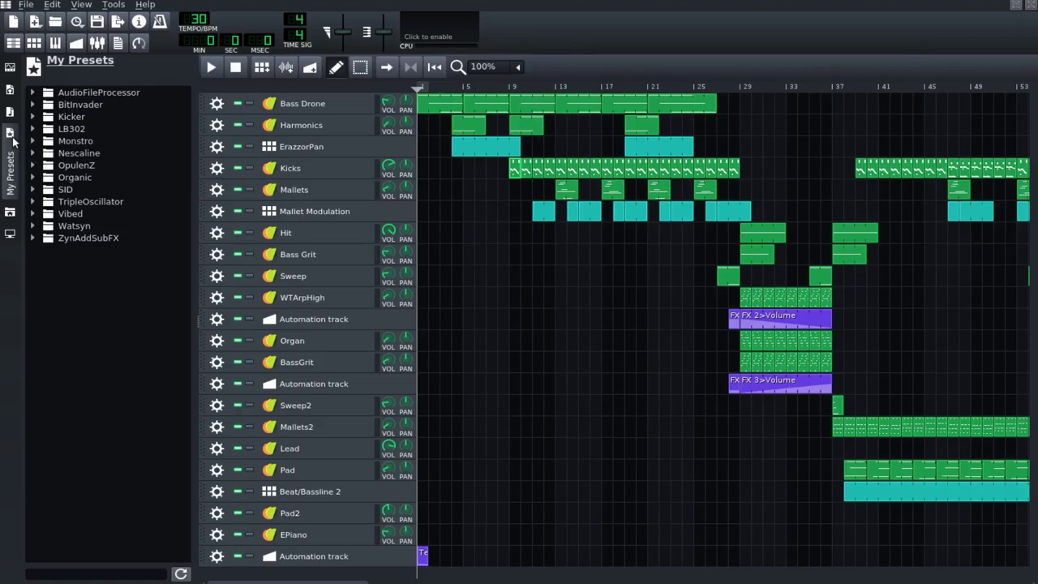
left_click(34, 202)
scroll(105, 421, "down", 15)
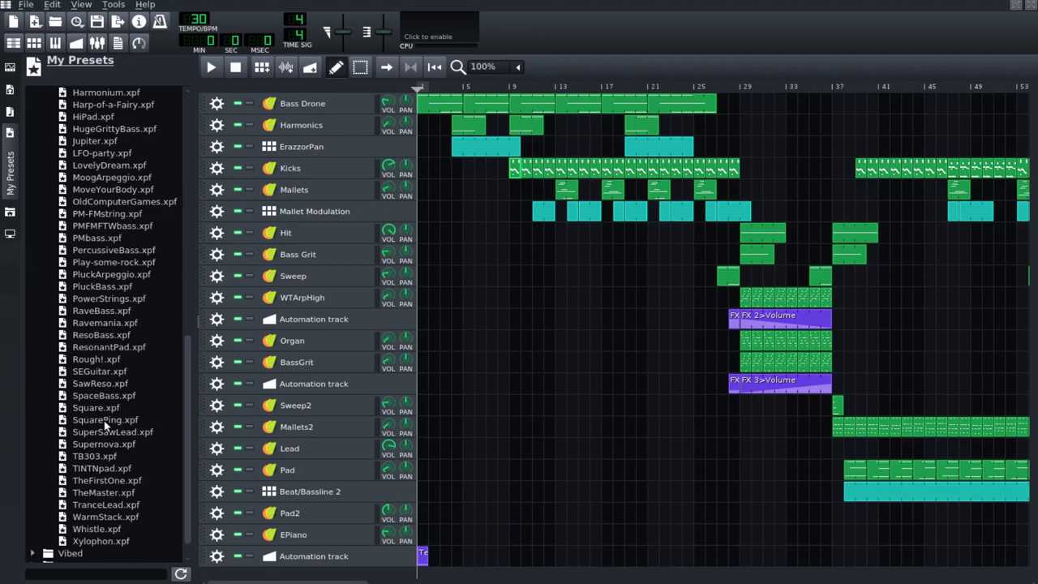
scroll(114, 508, "up", 10)
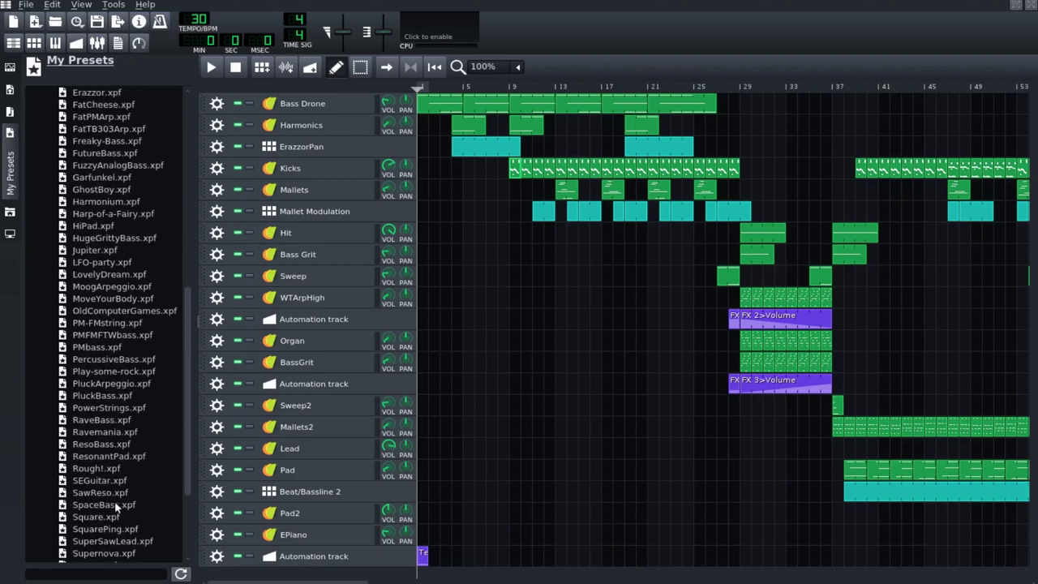
scroll(106, 493, "up", 4)
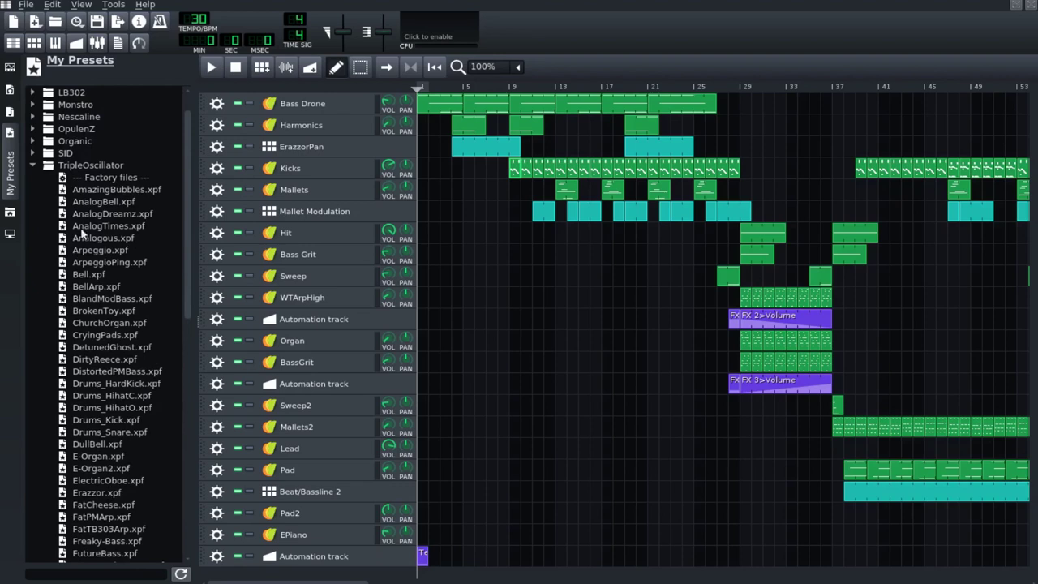
left_click(33, 166)
left_click(10, 158)
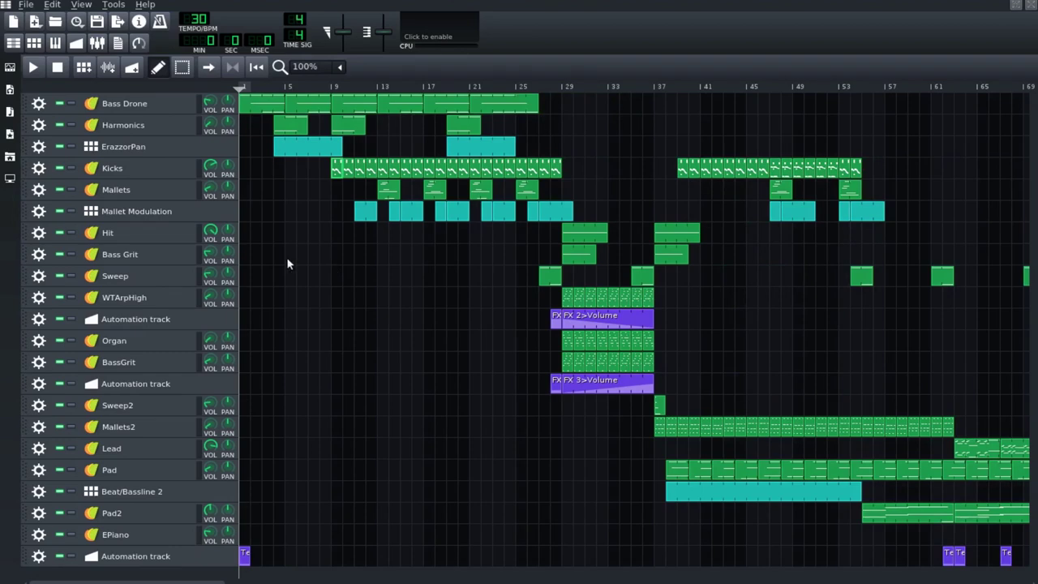
Examine the Mallets instrument's Triple Oscillator, effects chain, volume envelope, and stacking and arpeggio settings, and close its window.
left_click(154, 197)
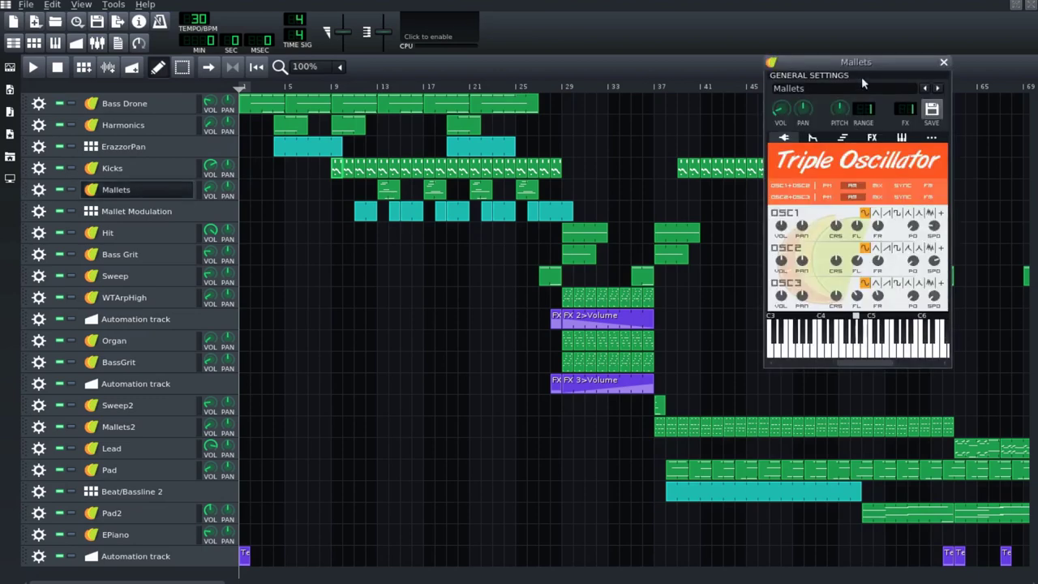
left_click_drag(864, 68, 656, 172)
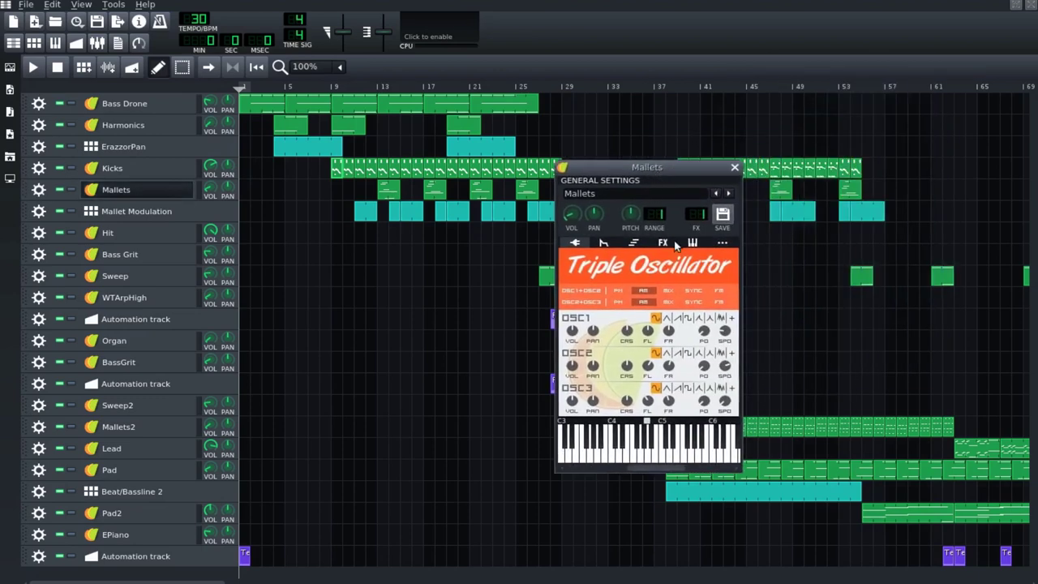
left_click(662, 243)
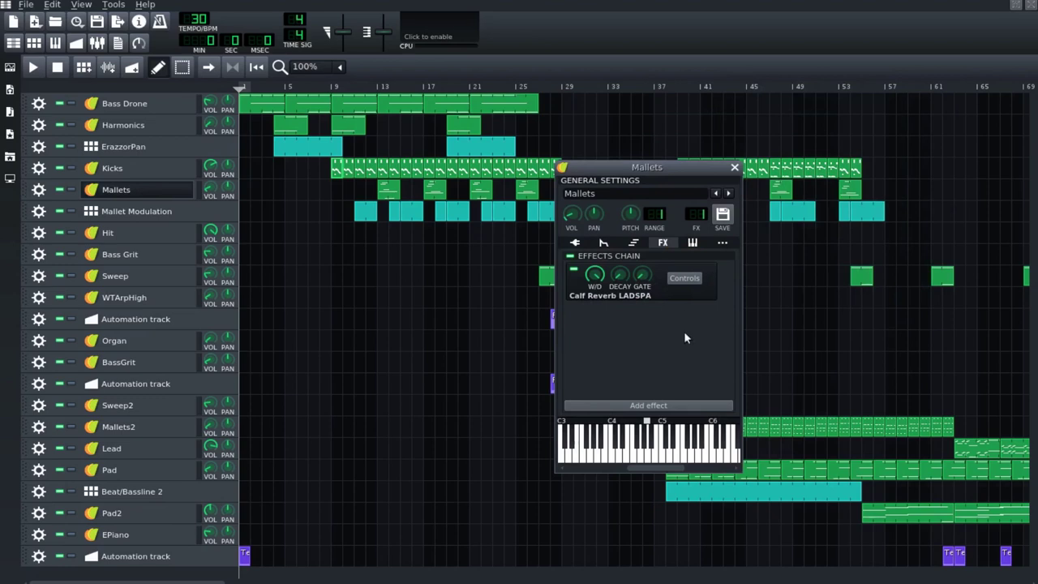
left_click(604, 243)
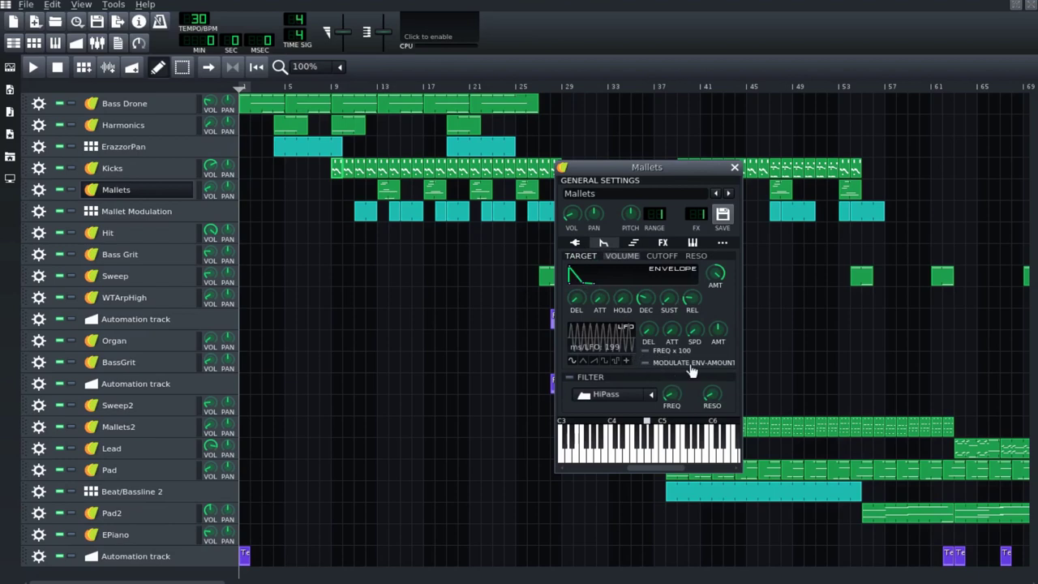
left_click(637, 241)
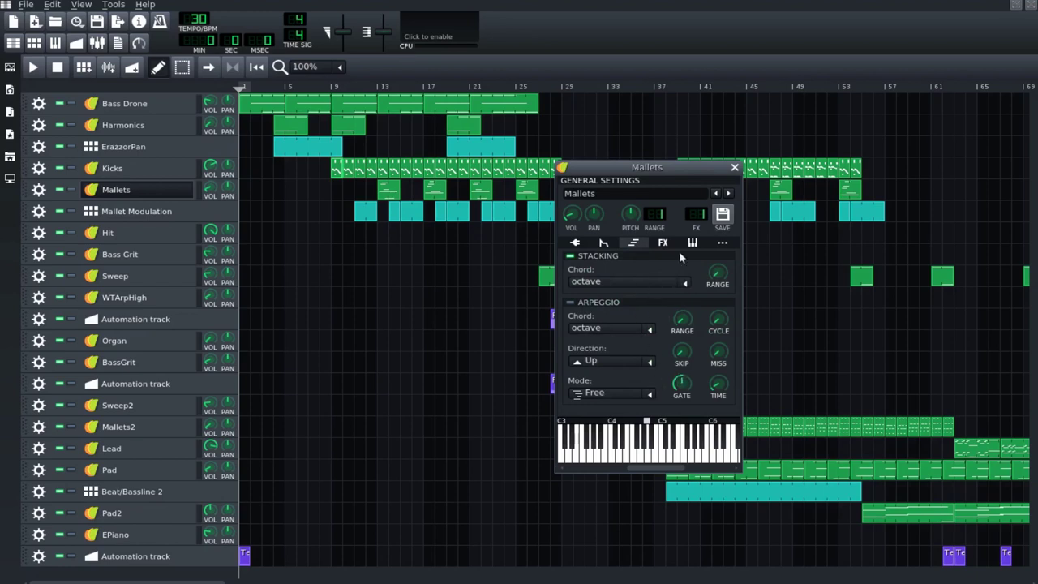
left_click(603, 244)
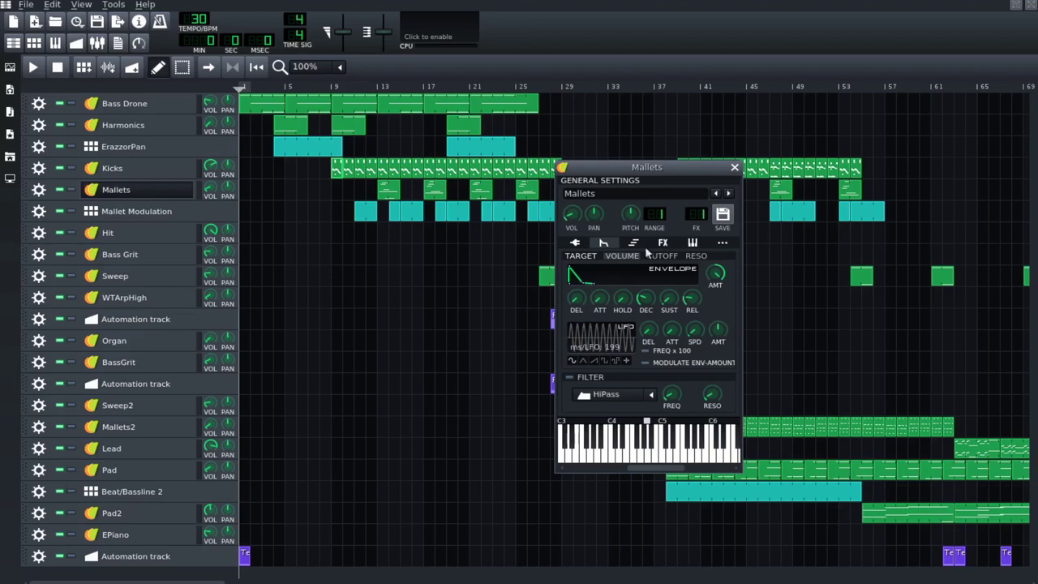
left_click(734, 170)
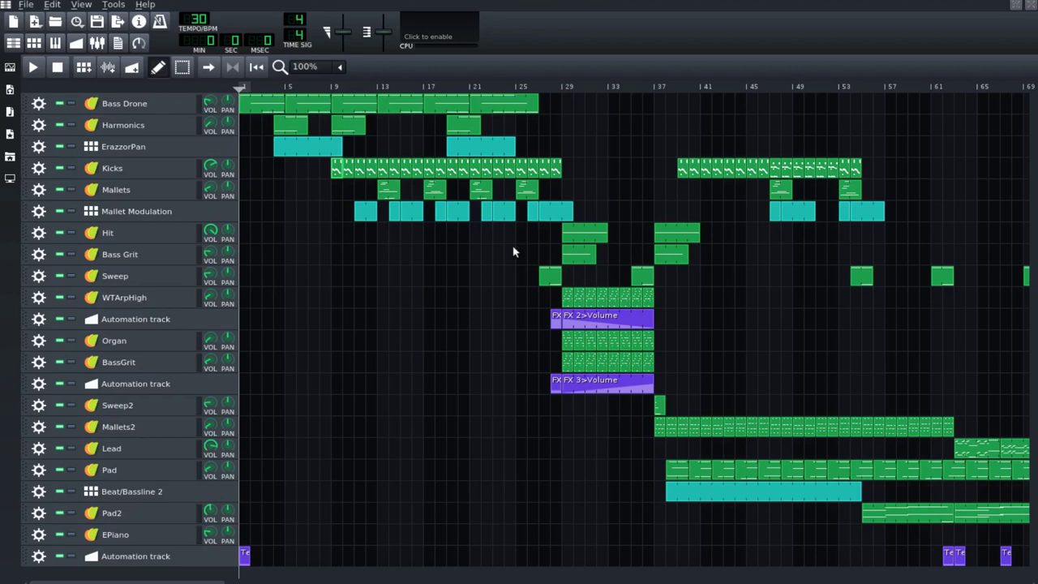
Open ErazzorPan in the Beat+Bassline Editor, examine its Harmonics panning automation curve, and close both editors.
left_click(150, 154)
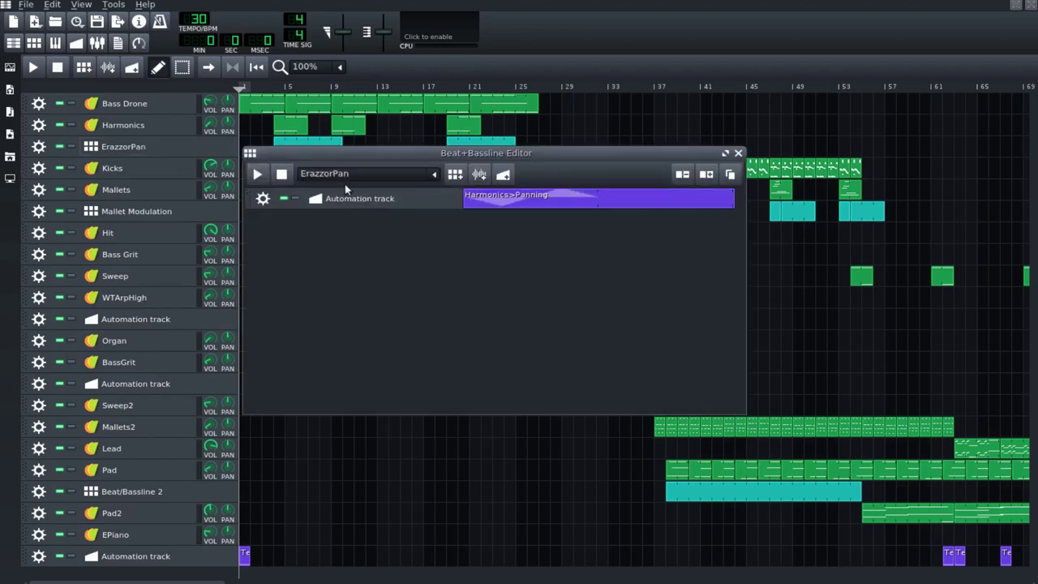
left_click_drag(349, 153, 408, 210)
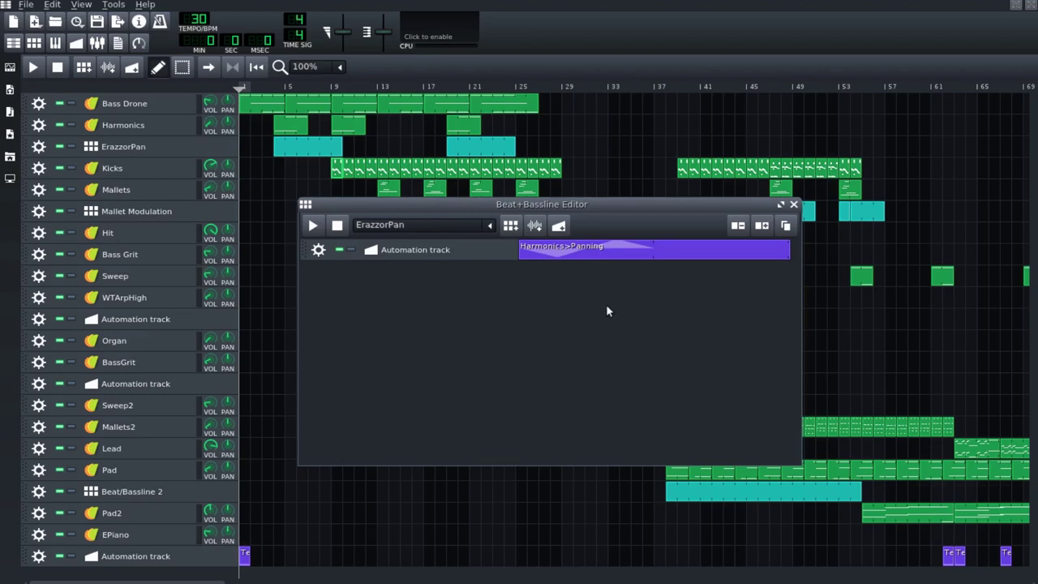
double_click(609, 254)
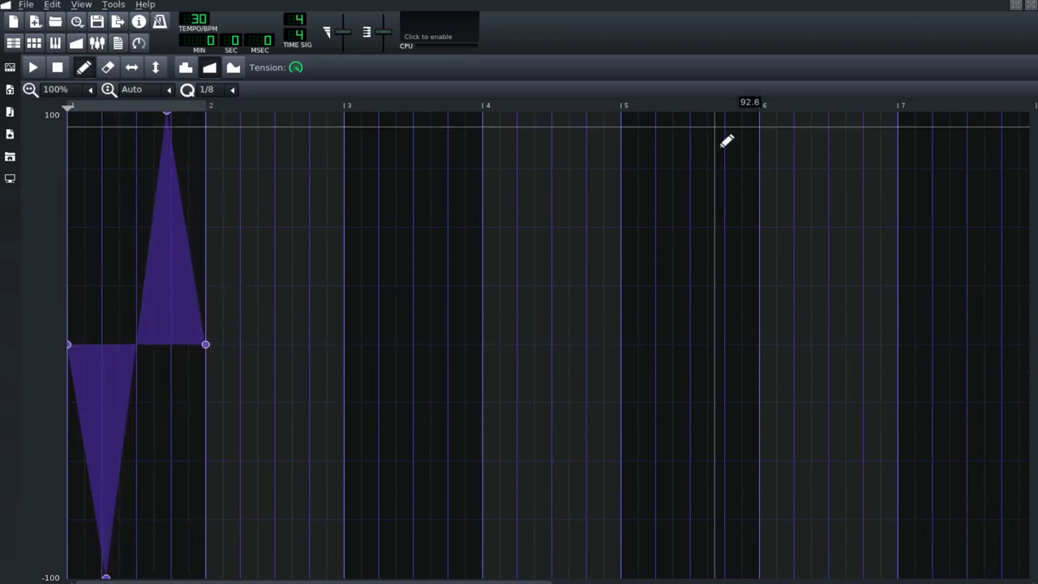
left_click(1031, 6)
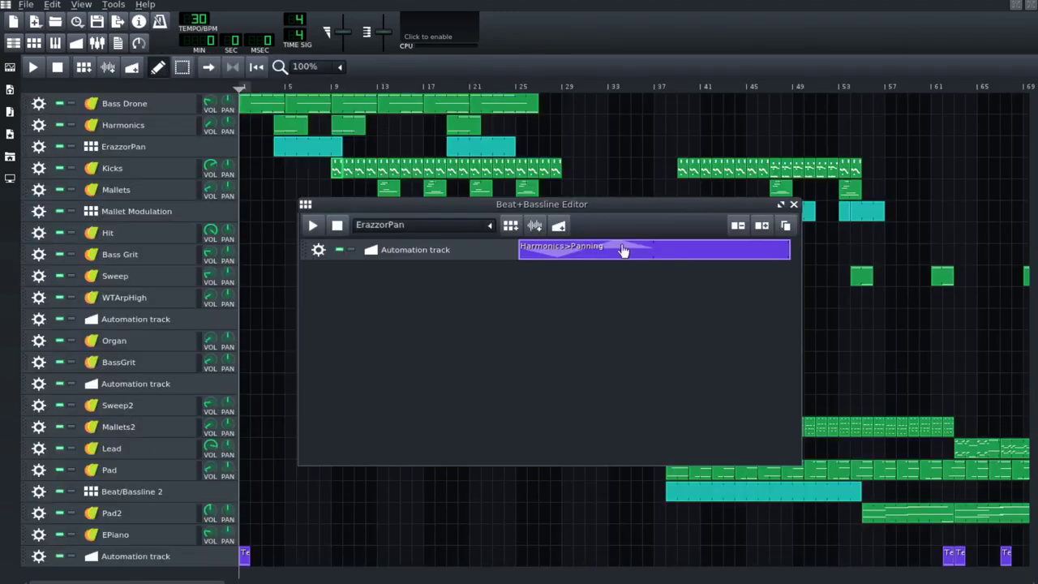
left_click(793, 204)
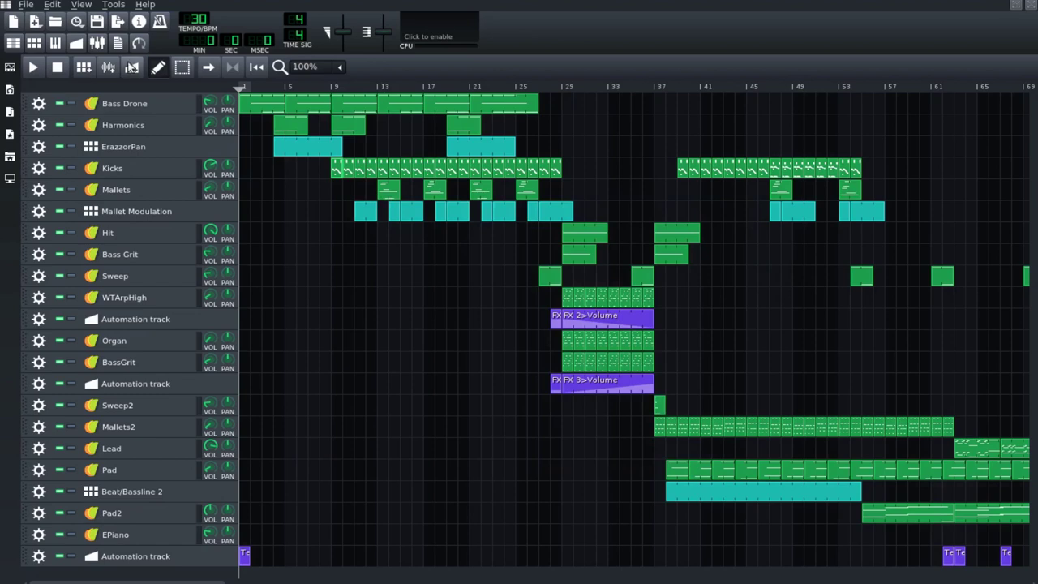
Reopen the FX-Mixer and move it clear of the upper tracks to examine its channels and Master effects chain.
left_click(98, 45)
left_click_drag(237, 320, 322, 274)
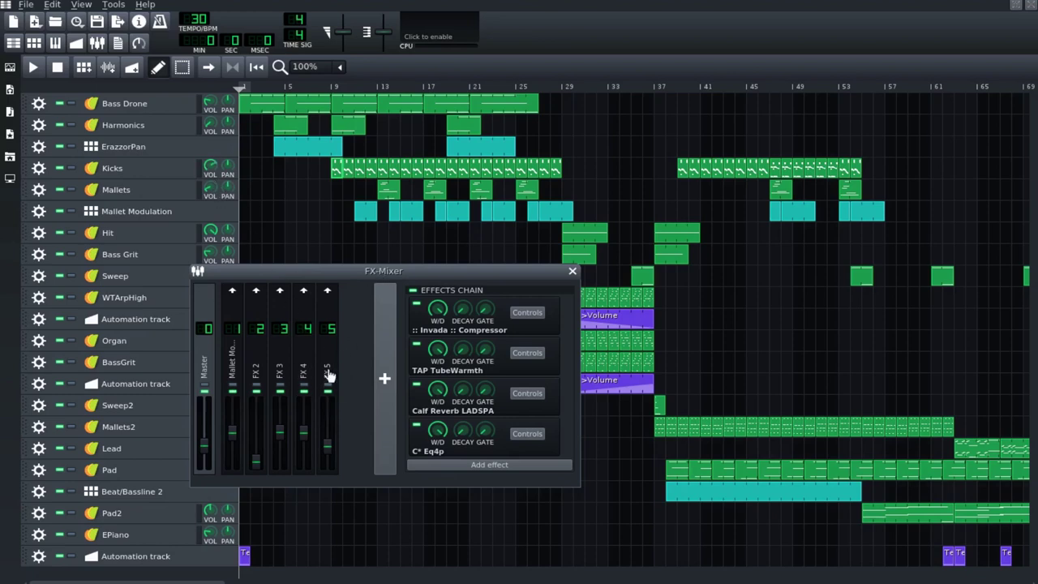
Close the FX-Mixer, then solo the Mallets track with the Mallet Modulation track kept active.
left_click(571, 270)
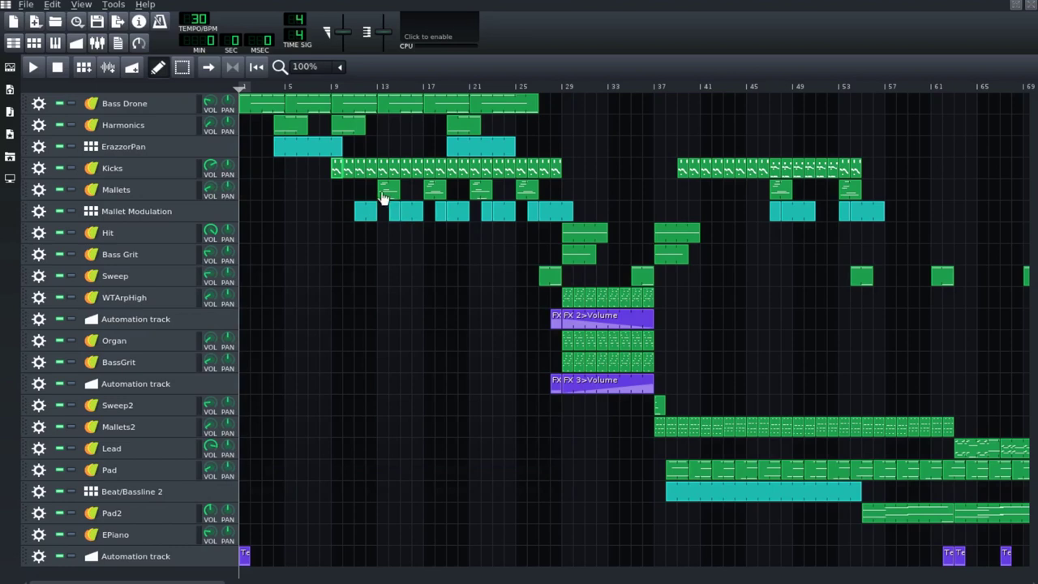
left_click(71, 189)
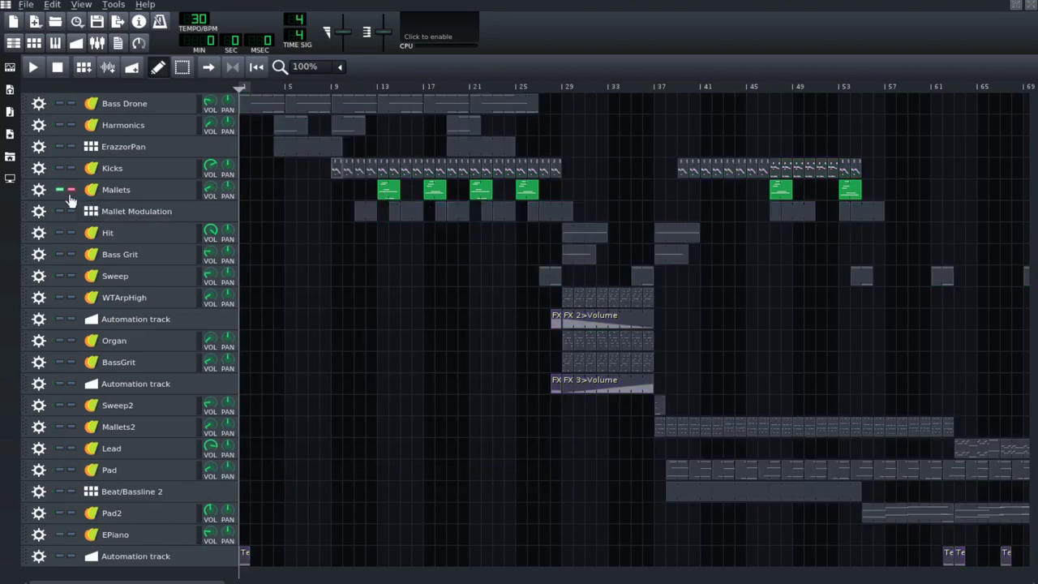
left_click(59, 210)
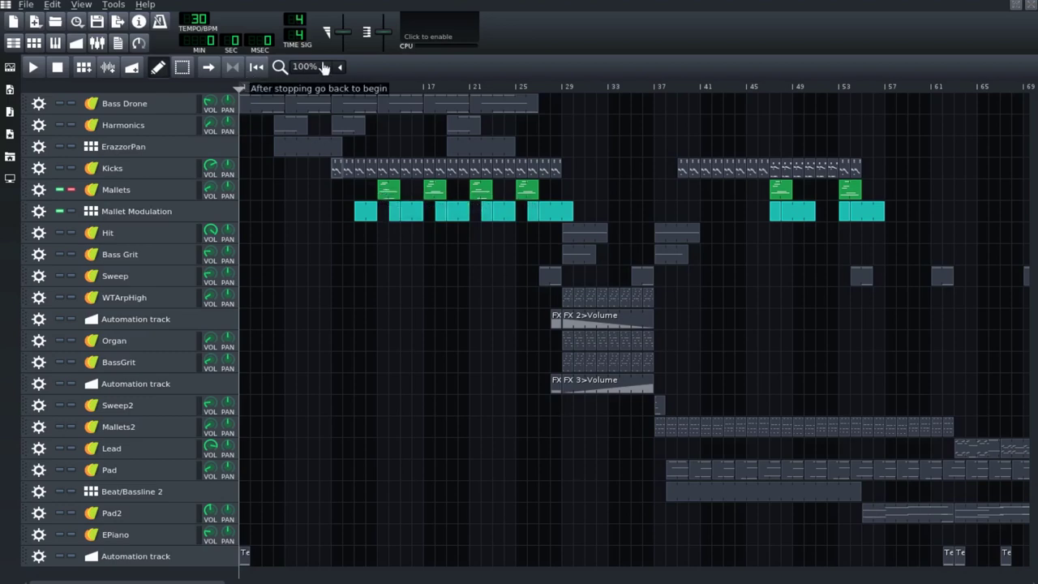
Zoom the song to 200%, play the soloed mallets from just before bar 9, skipping ahead towards bar 13, and restore all tracks after stopping.
scroll(322, 71, "up", 1)
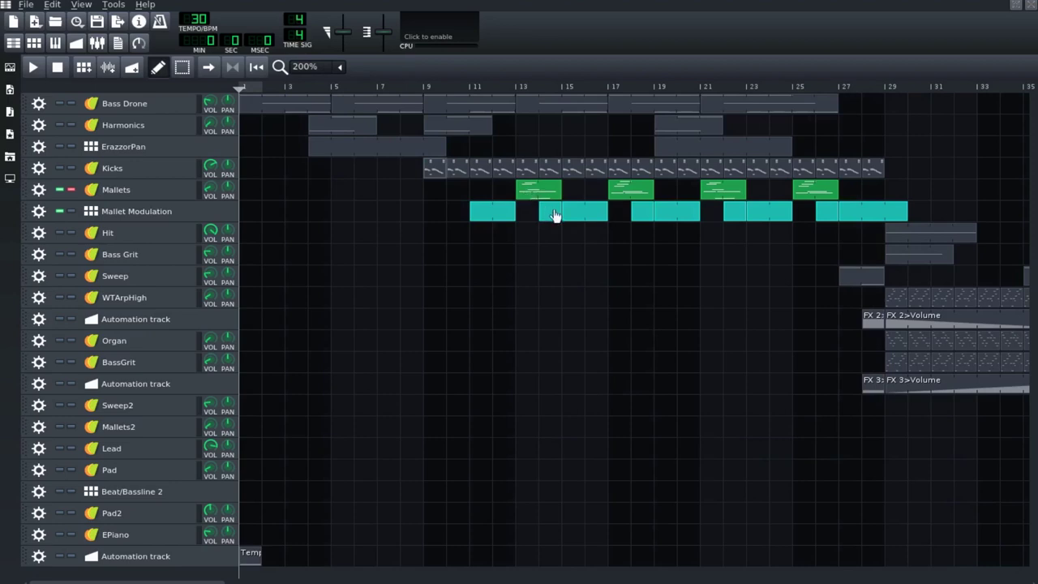
left_click(416, 85)
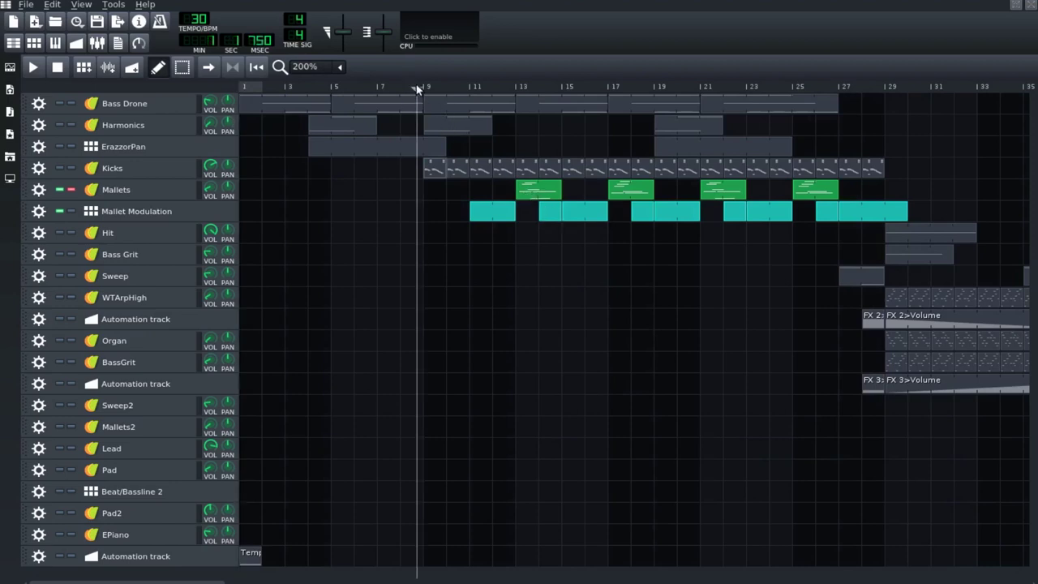
left_click(36, 68)
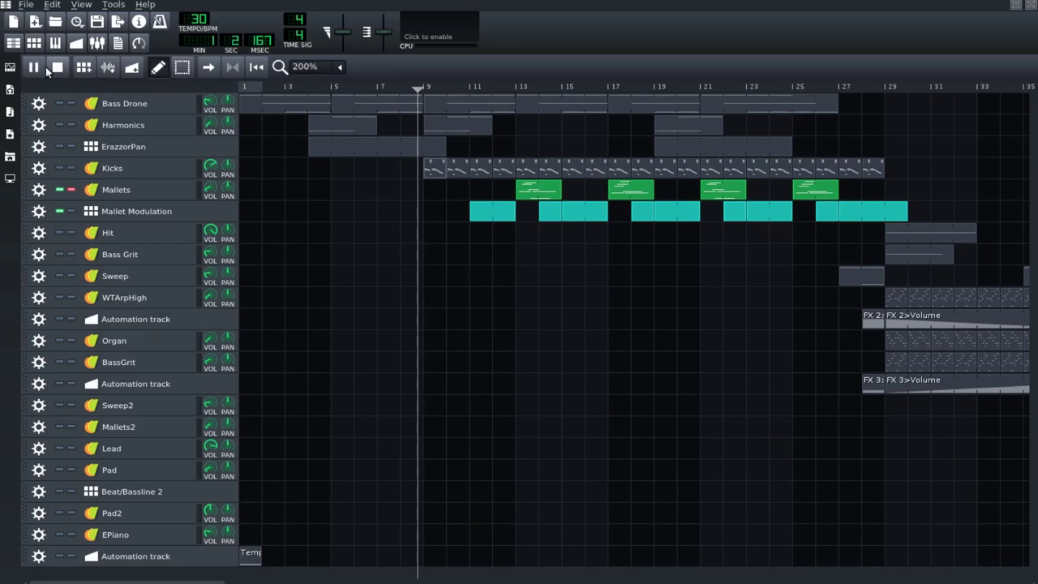
left_click(451, 84)
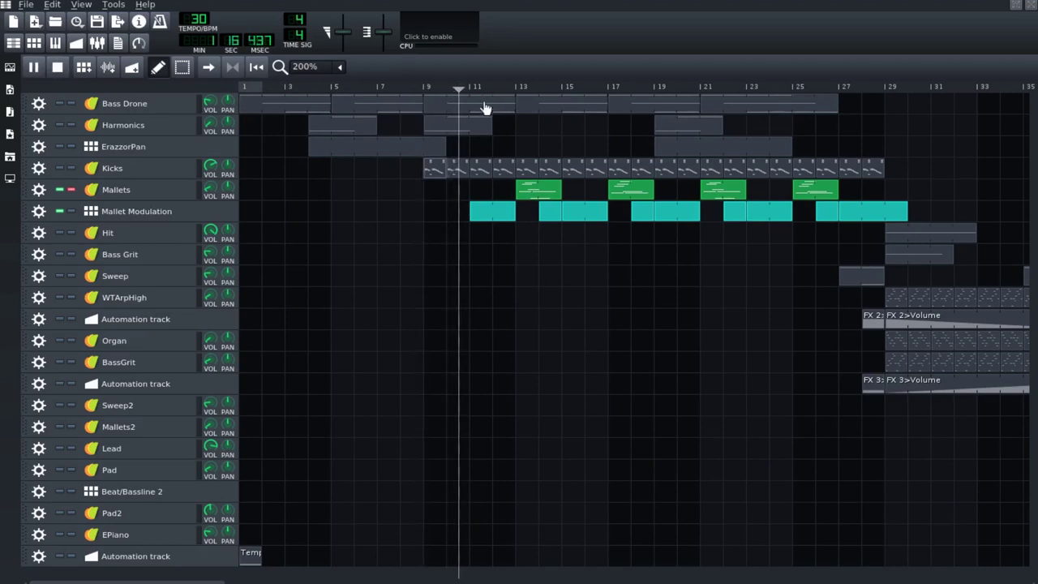
left_click(486, 86)
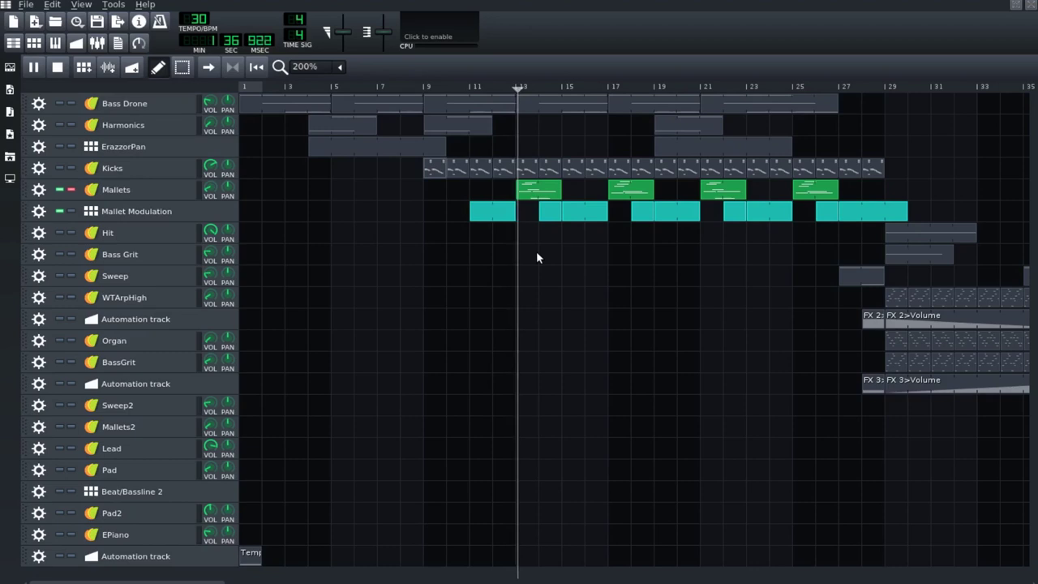
left_click(59, 68)
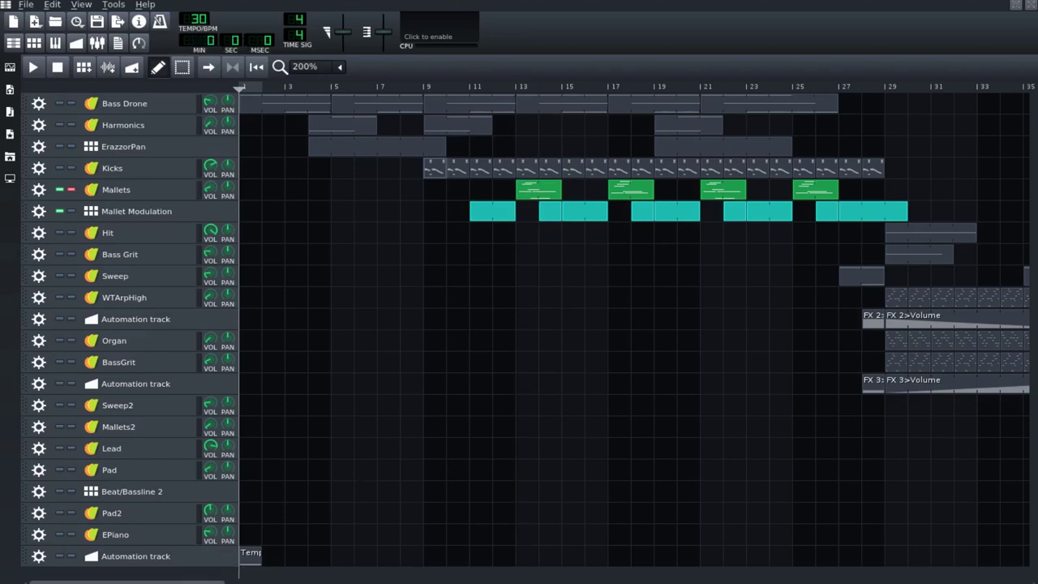
left_click(71, 190)
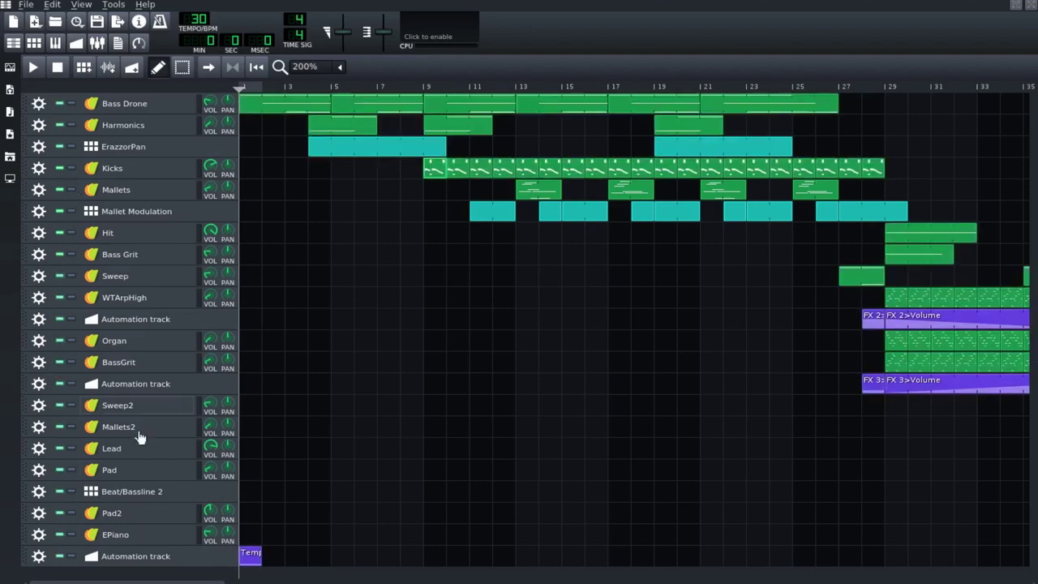
Briefly play the song from the beginning so its tempo automation resets the tempo to 80 BPM, and stop playback.
scroll(813, 550, "right", 10)
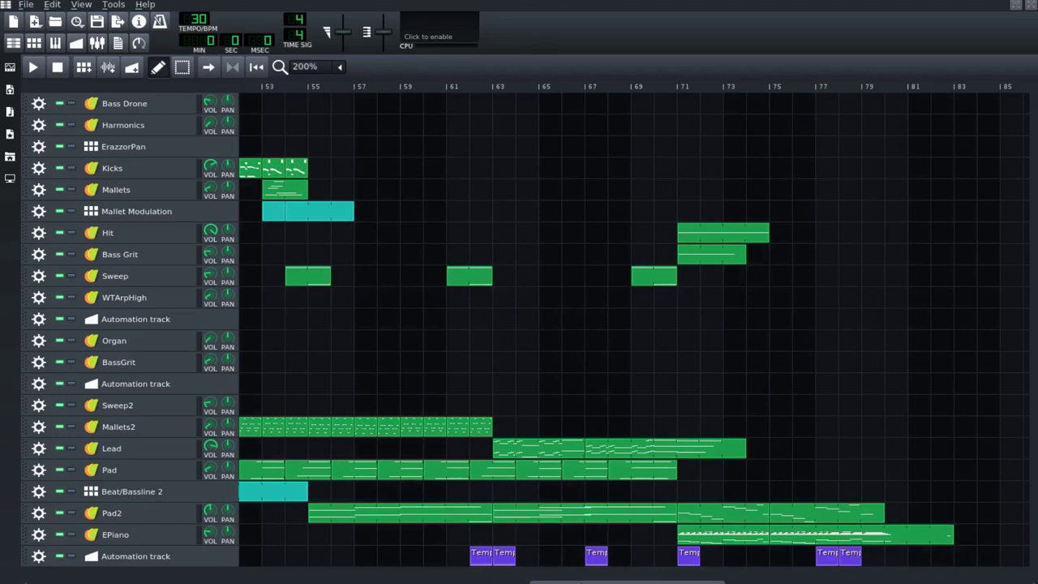
left_click_drag(559, 581, 15, 577)
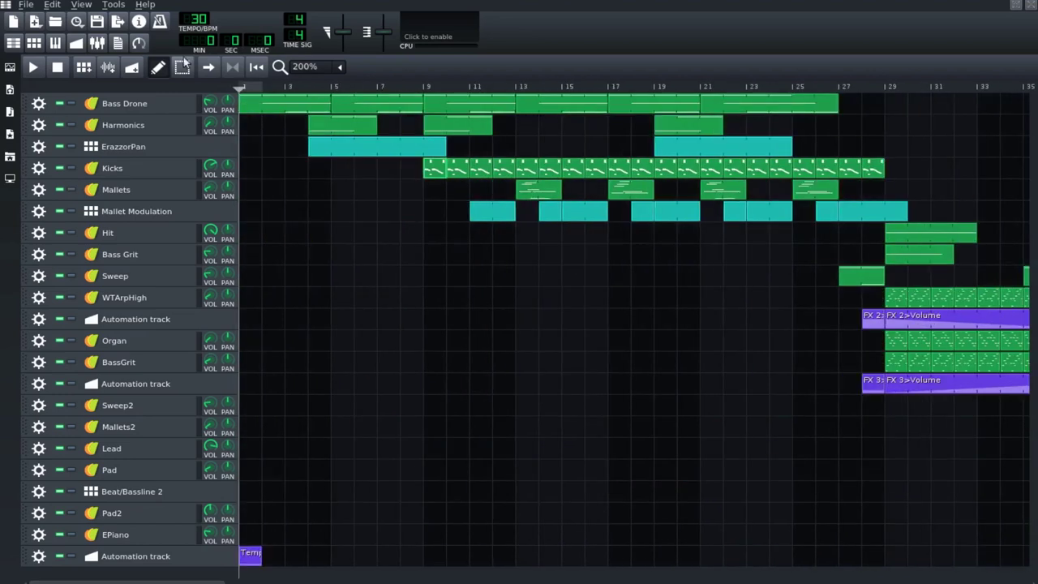
left_click(42, 68)
left_click(57, 68)
Solo Mallets together with Mallet Modulation and start playback shortly before bar 13.
left_click(70, 189)
left_click(59, 211)
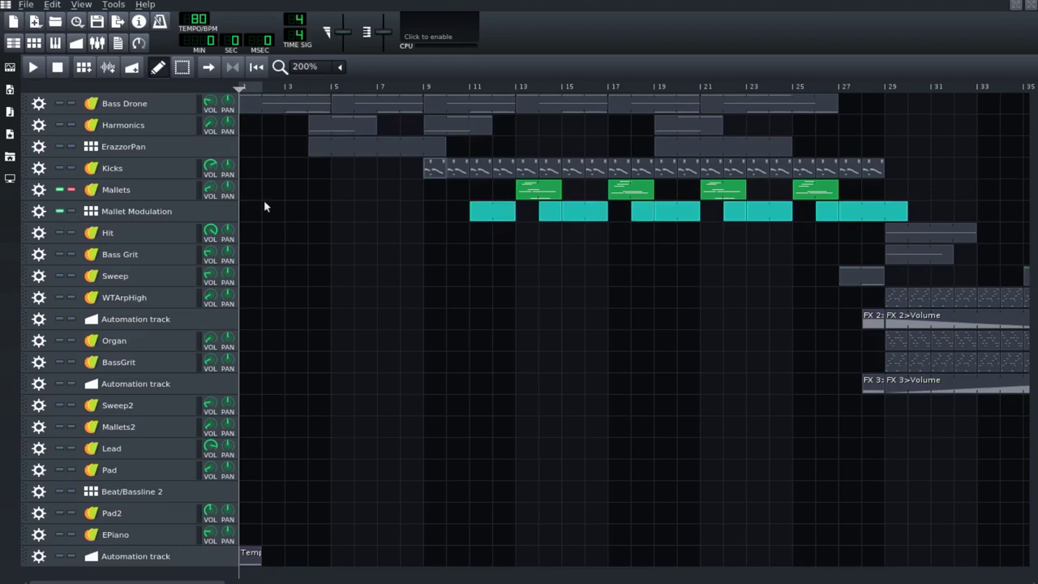
left_click(505, 87)
left_click(33, 67)
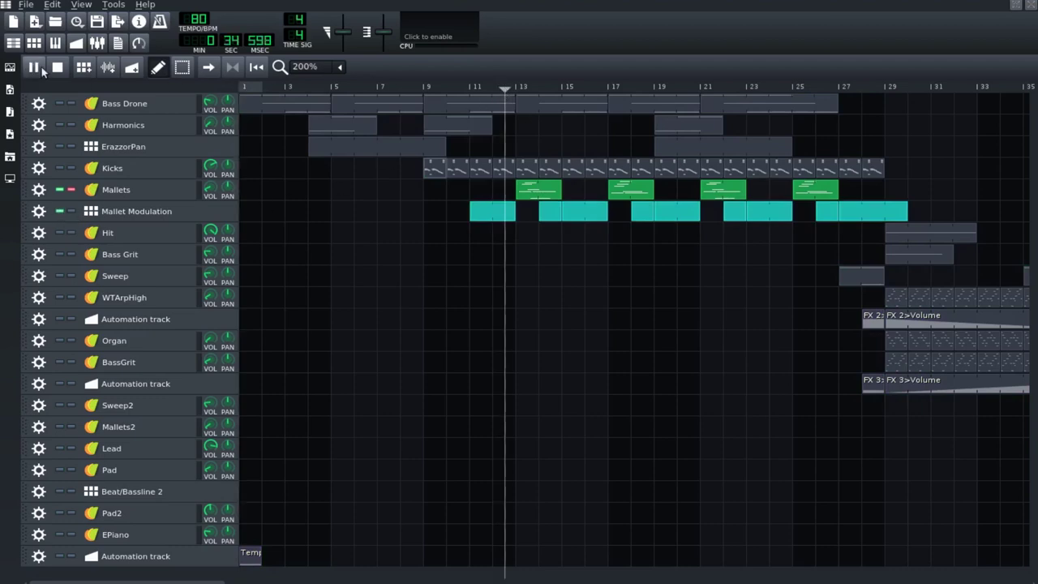
Watch the Mallet Modulation channel in the FX-Mixer during playback, close the mixer, stop the song, and turn off the Mallets solo.
left_click(99, 44)
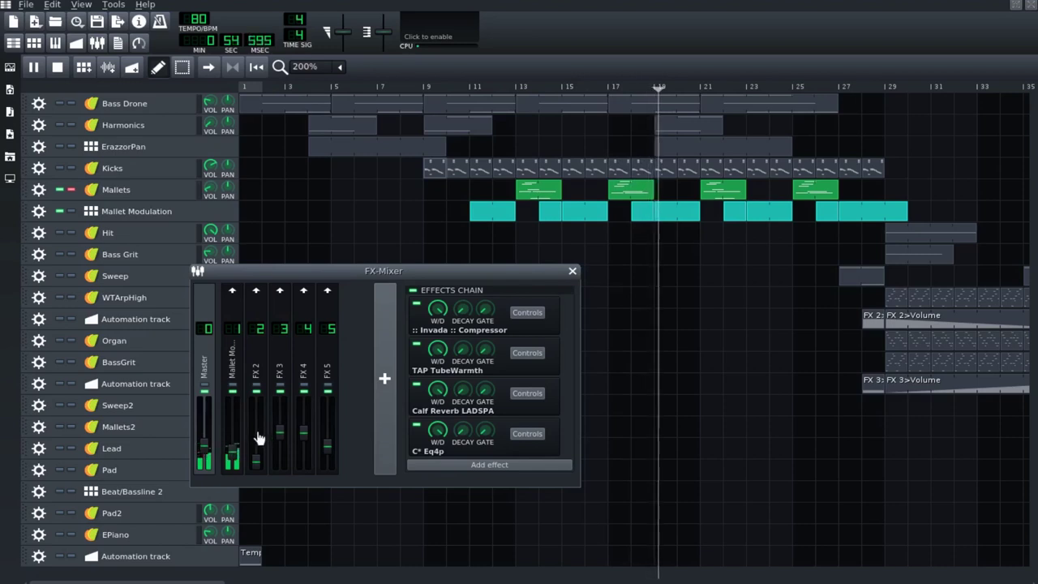
left_click(572, 272)
left_click(64, 69)
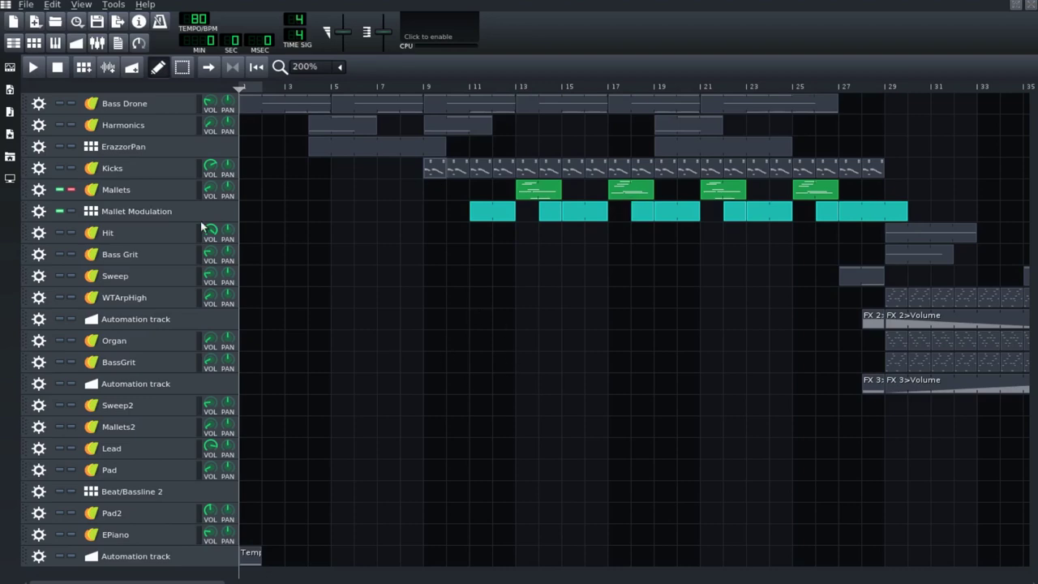
left_click(71, 189)
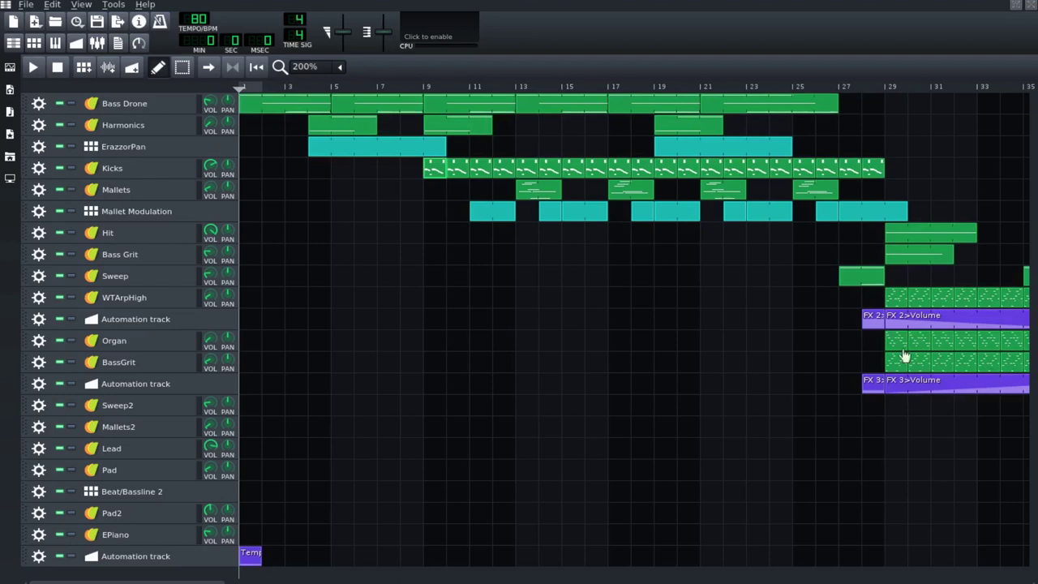
Solo WTArpHigh and unmute Organ, BassGrit, and the FX 2 and FX 3 volume automation tracks.
left_click_drag(189, 581, 387, 431)
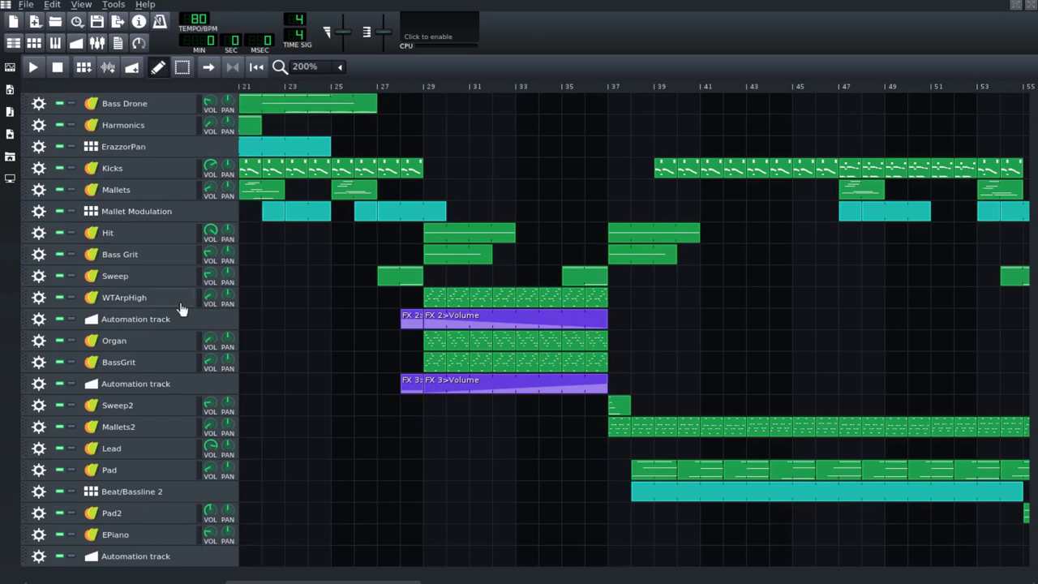
left_click(72, 298)
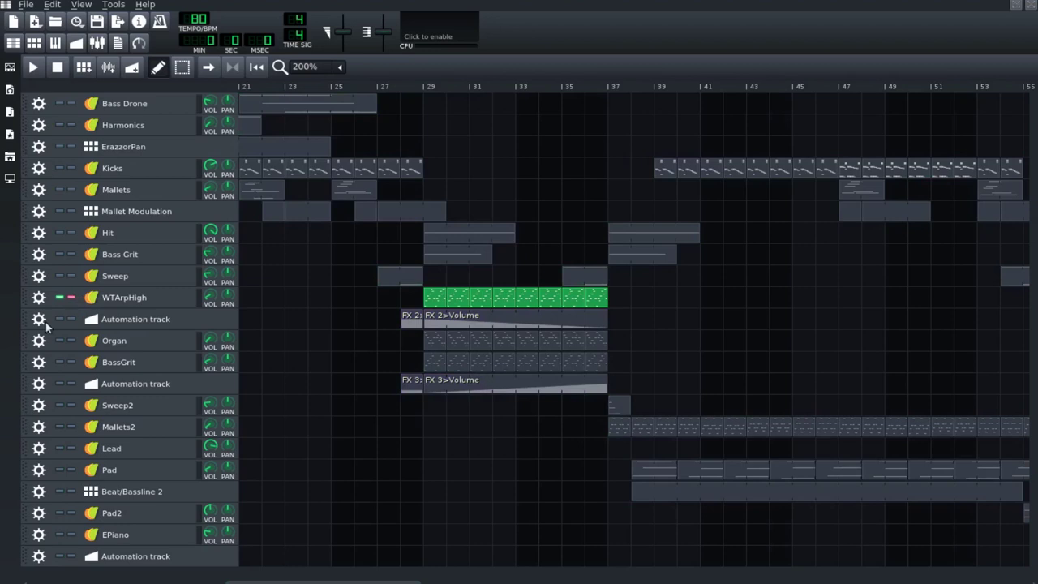
left_click(60, 320)
left_click(60, 340)
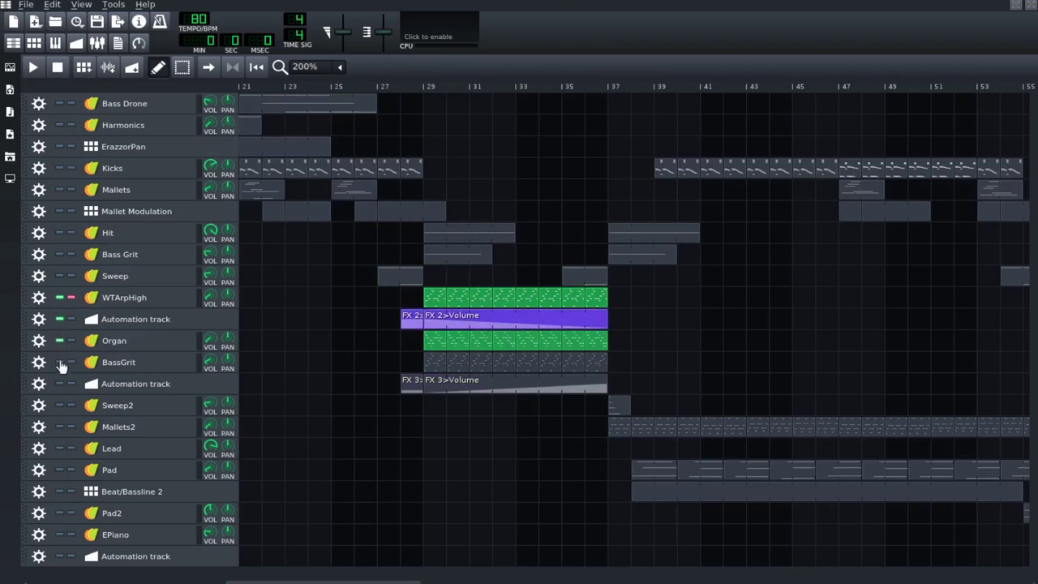
left_click(60, 362)
left_click(60, 384)
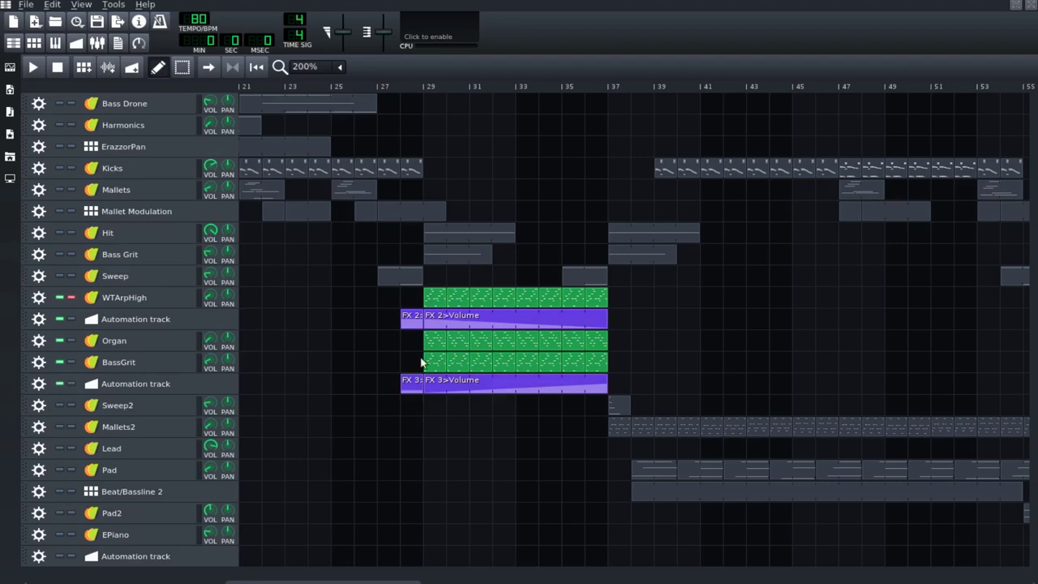
Play the soloed section from about bar 27 while watching the automated FX 2 and FX 3 faders in the FX-Mixer, then stop and unsolo WTArpHigh.
left_click(94, 47)
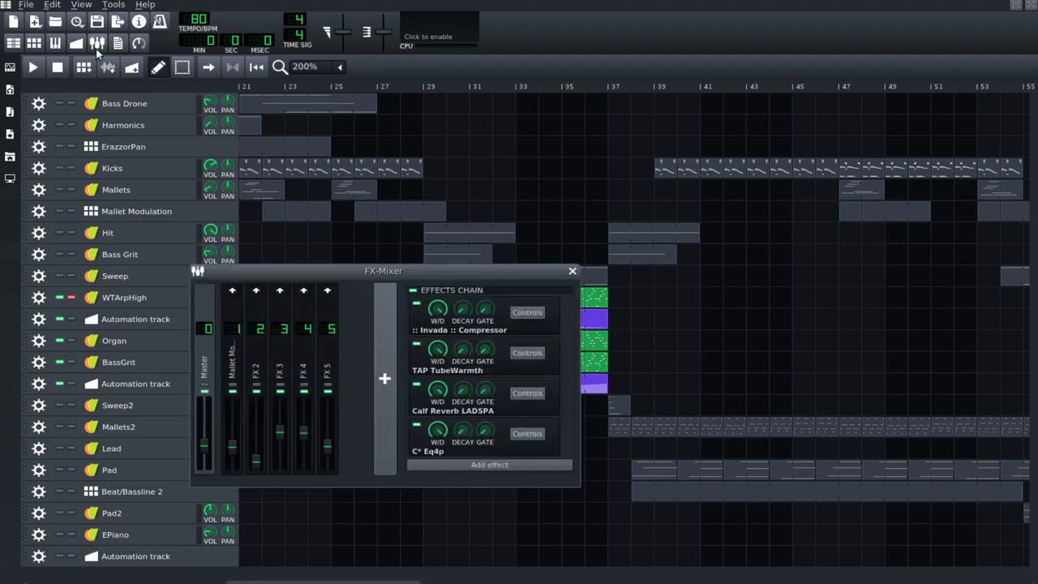
left_click_drag(368, 279, 651, 258)
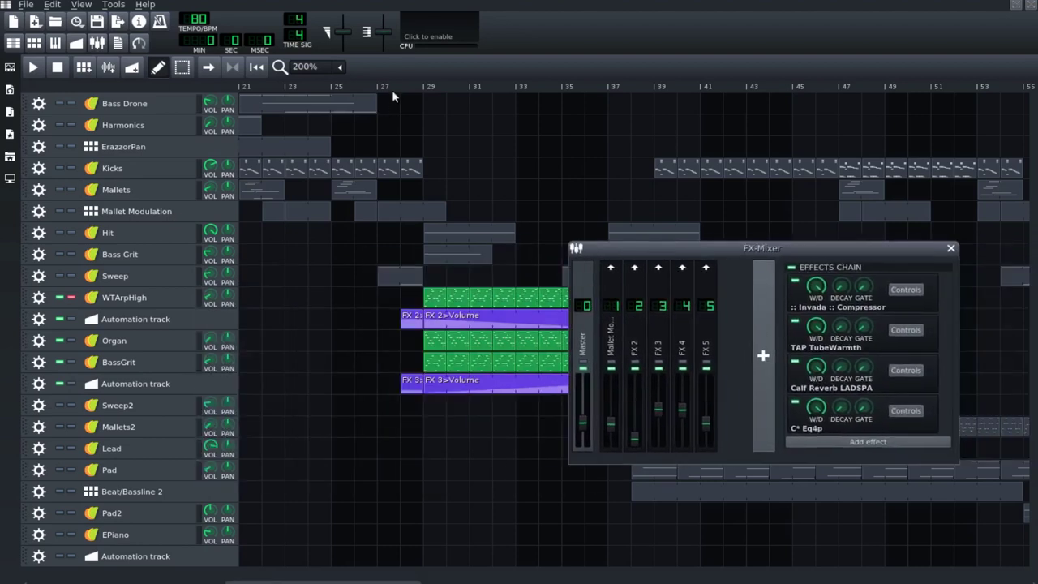
left_click(388, 86)
left_click(32, 67)
left_click(97, 42)
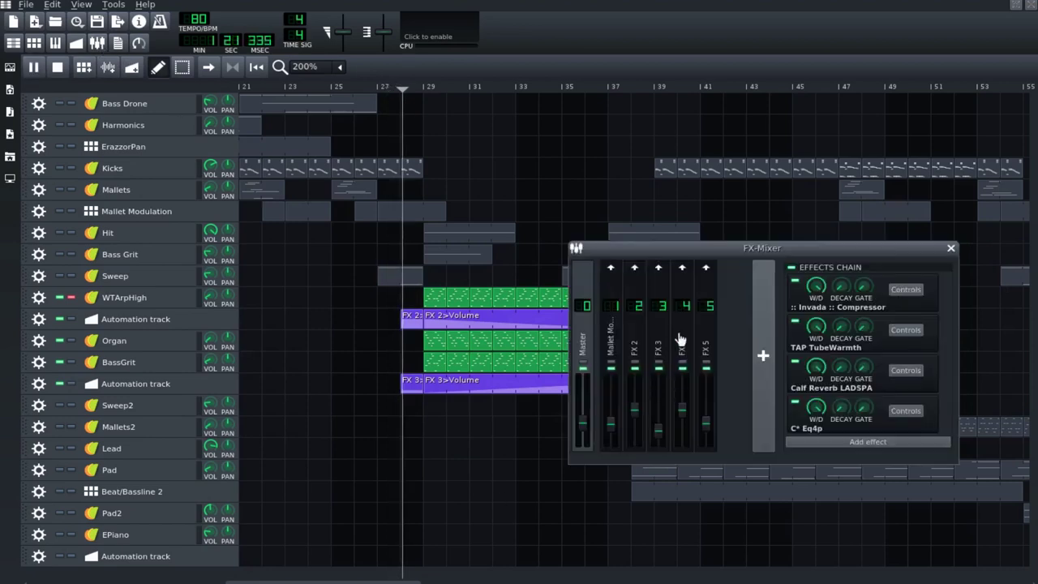
left_click_drag(702, 256, 767, 122)
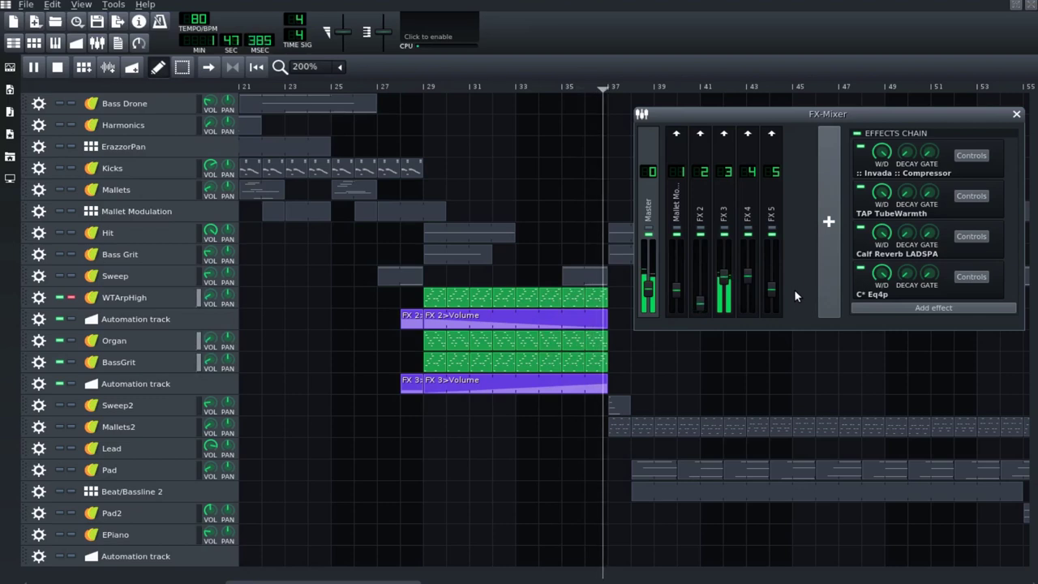
left_click(57, 66)
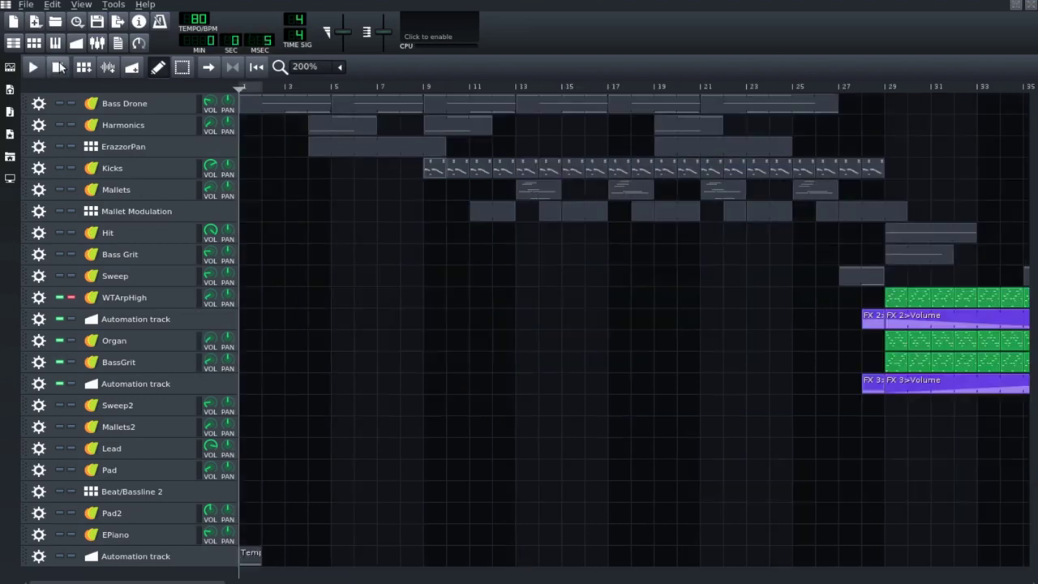
left_click(71, 298)
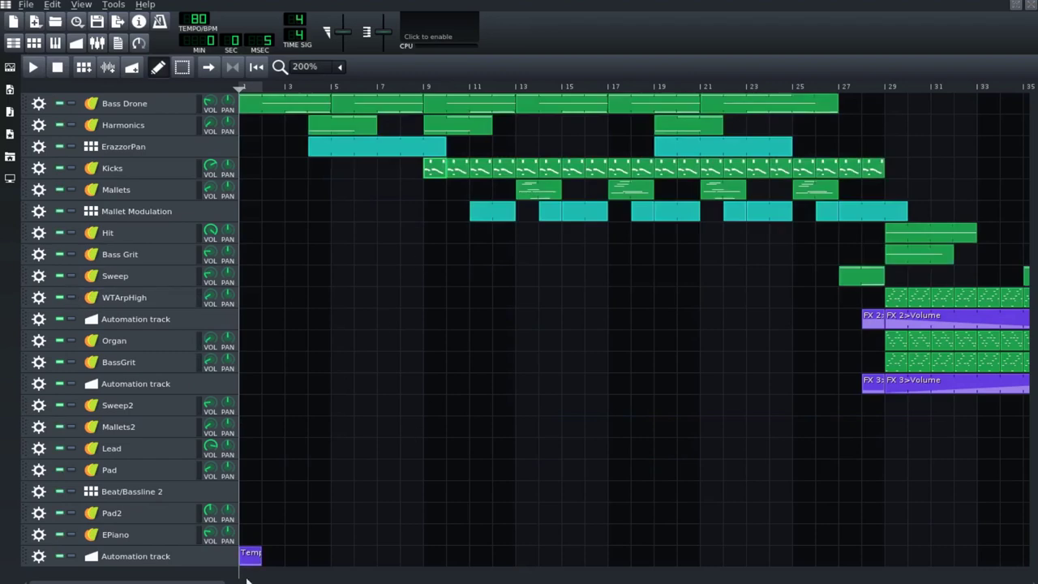
Open the first WTArpHigh clip at bar 29 in the Piano Roll to examine its arpeggio notes, and close the editor.
left_click_drag(209, 580, 439, 580)
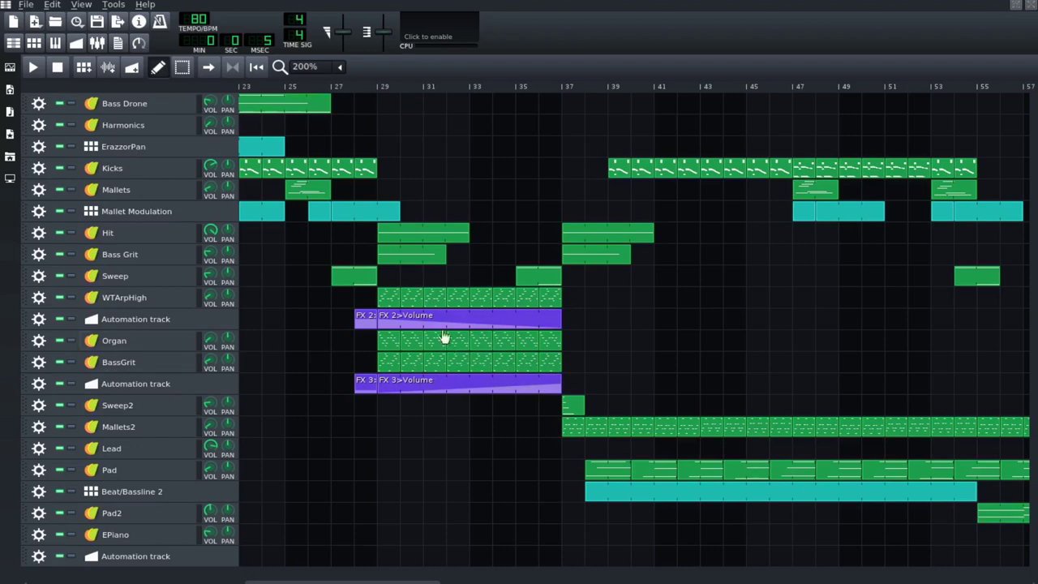
double_click(391, 300)
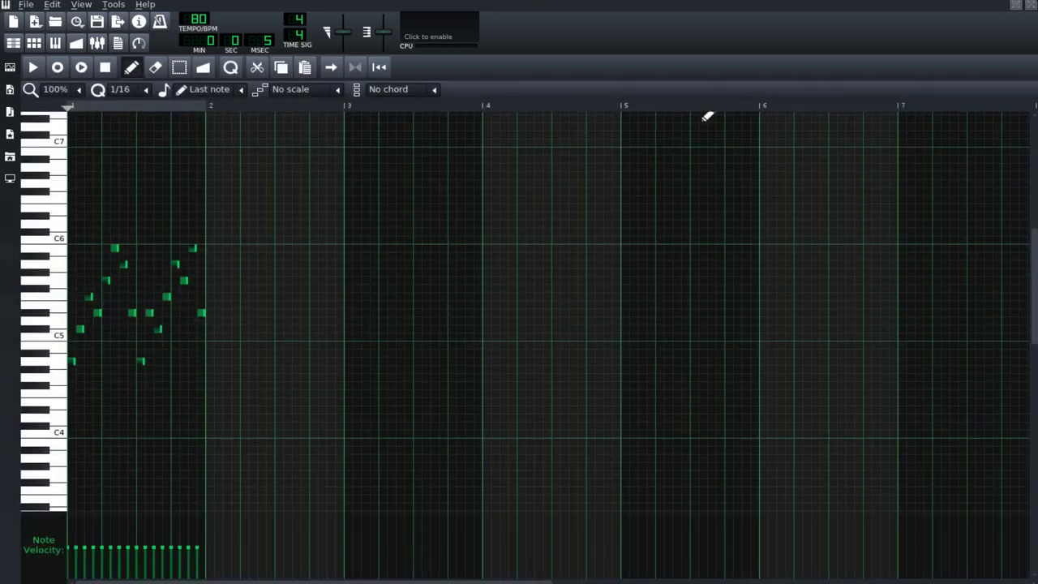
left_click(1030, 7)
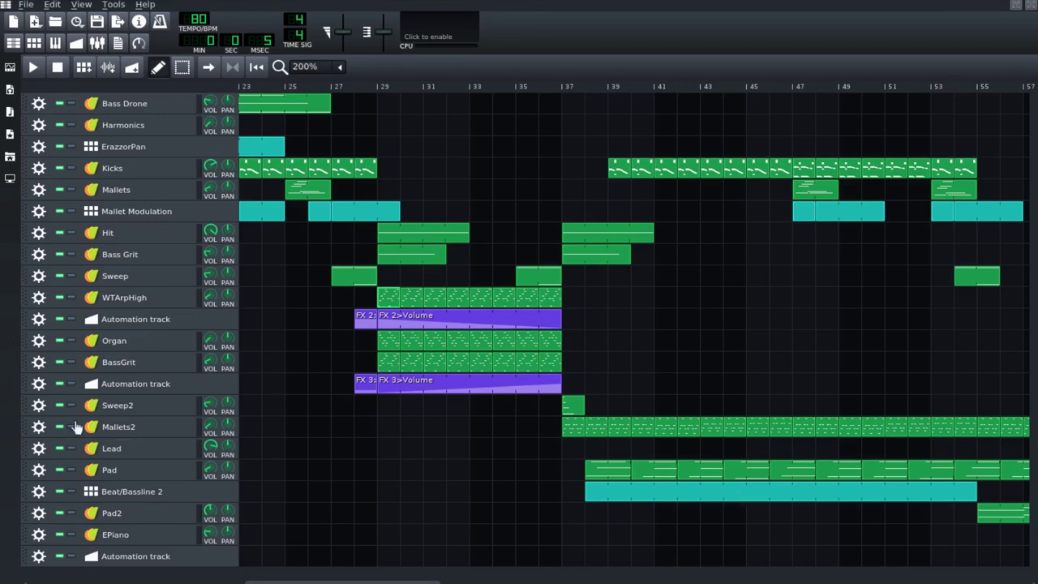
Examine the Pad instrument's Triple Oscillator and volume envelope, audition two notes, and close its window.
left_click(144, 470)
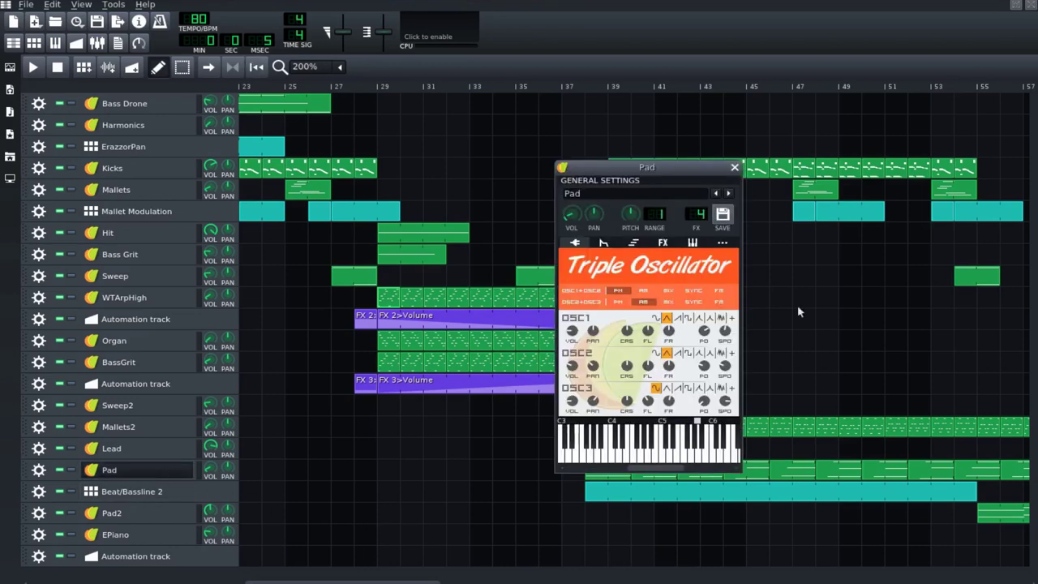
left_click(604, 243)
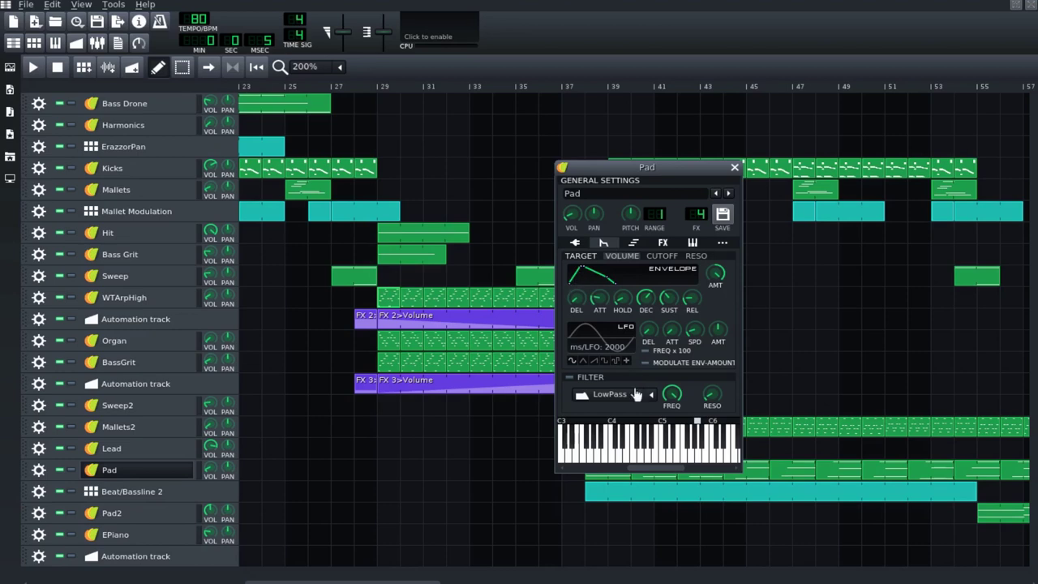
left_click(633, 456)
left_click(618, 456)
left_click(734, 167)
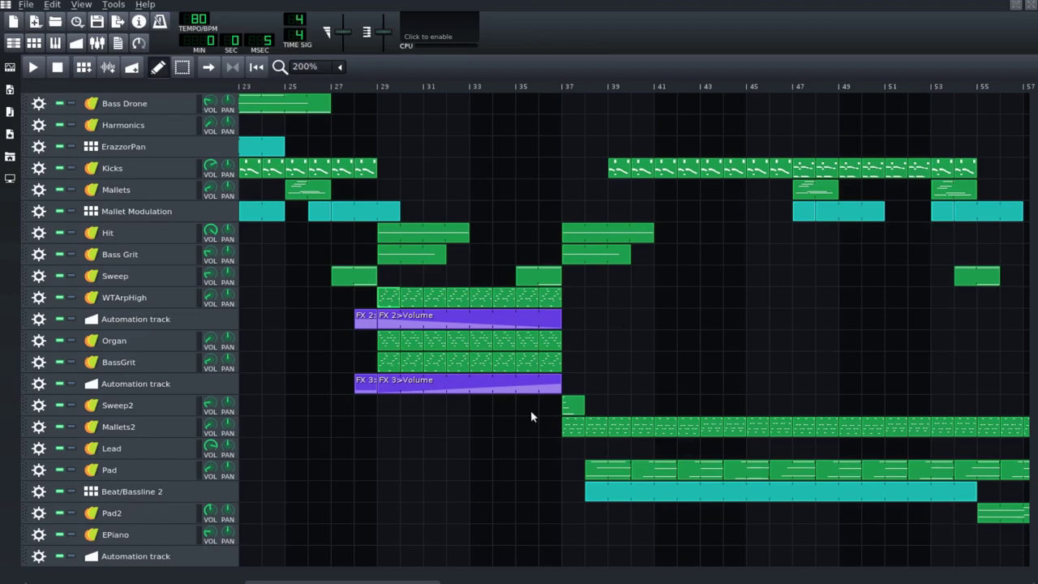
Solo the Pad track, play the song from bar 37, and unmute Beat/Bassline 2 during playback.
left_click(70, 470)
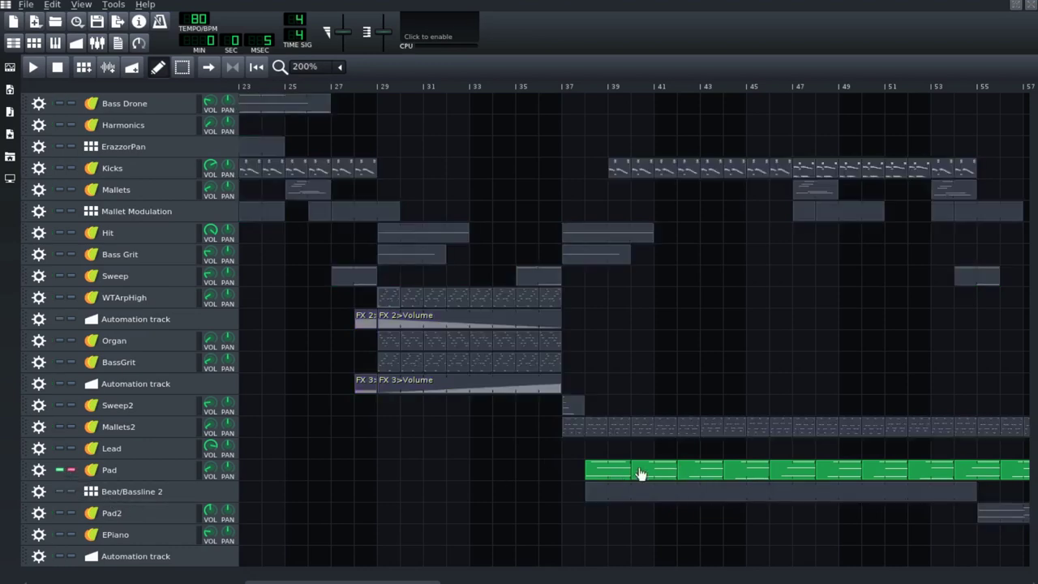
mouse_move(612, 469)
left_mouse_down()
mouse_move(586, 471)
mouse_move(610, 468)
left_mouse_up()
left_click(561, 89)
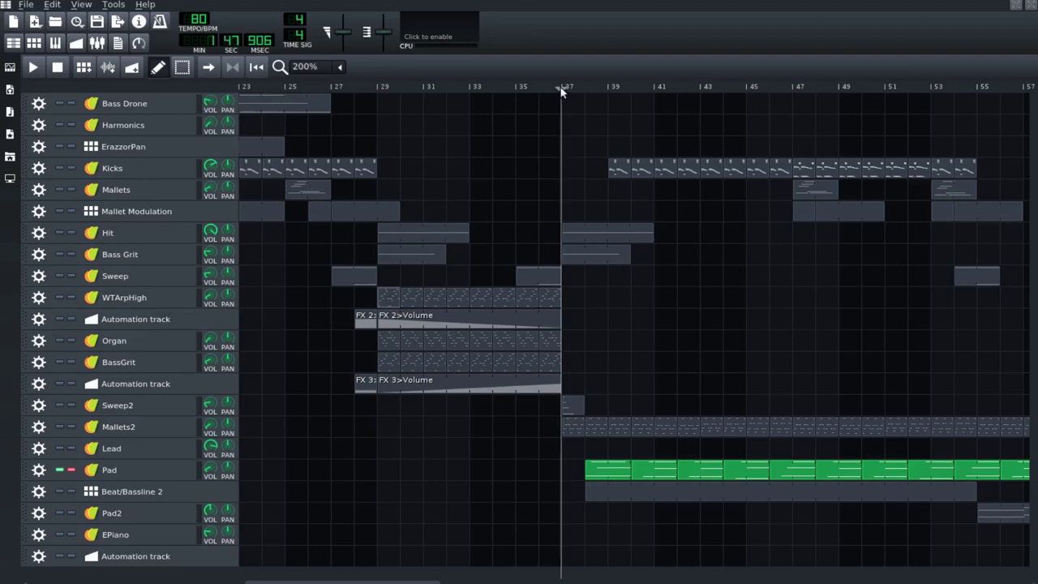
left_click(33, 68)
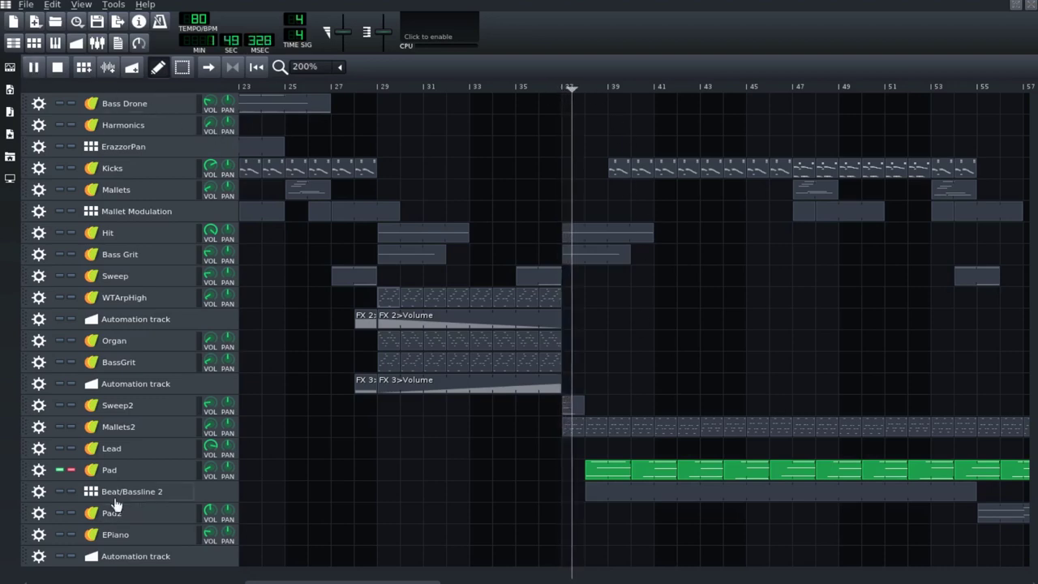
left_click(60, 491)
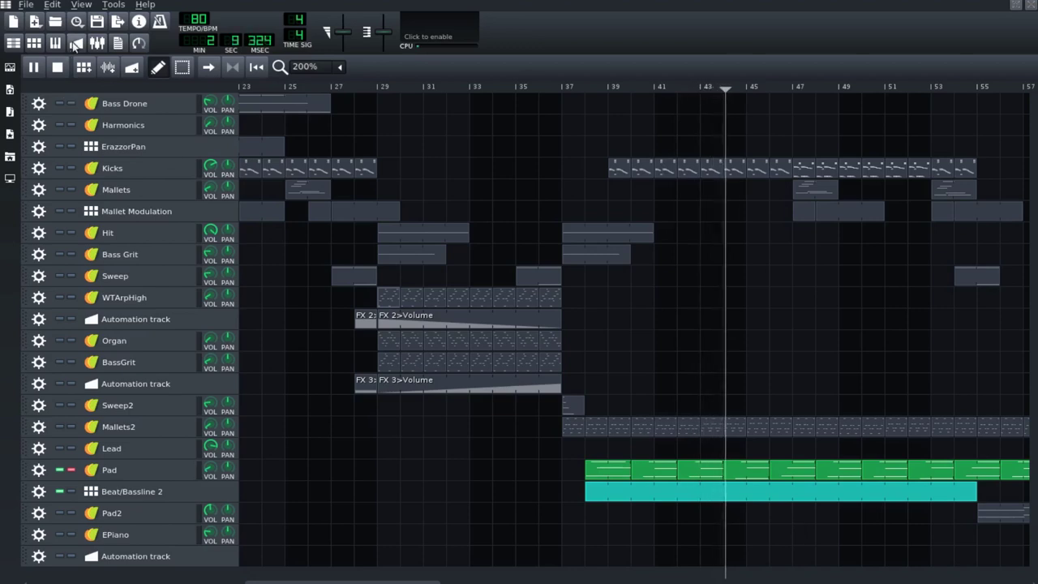
Check the channel levels in the FX-Mixer during playback, close the mixer, then stop the song and unsolo Pad.
left_click(95, 43)
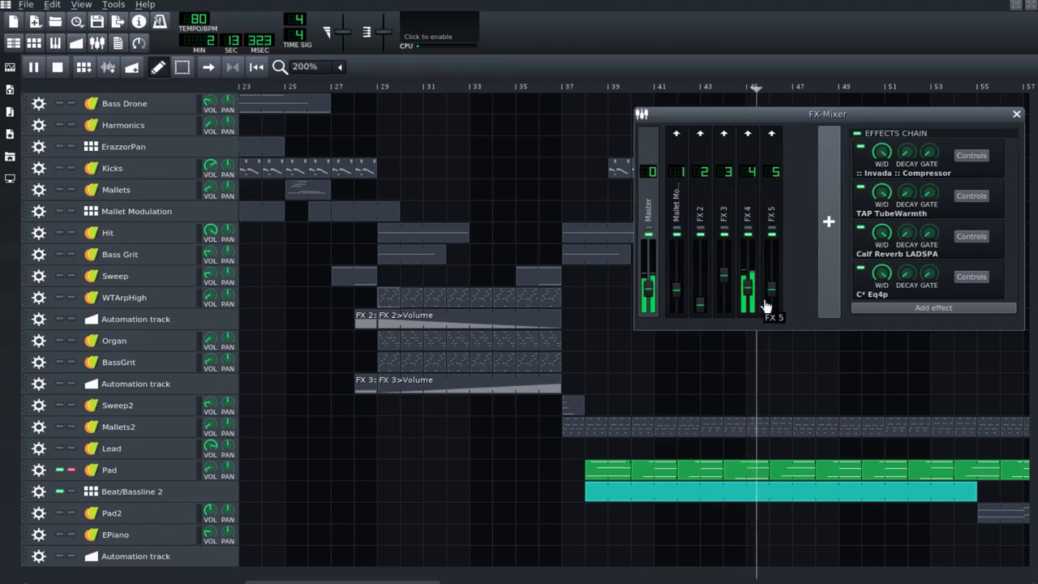
left_click(1016, 114)
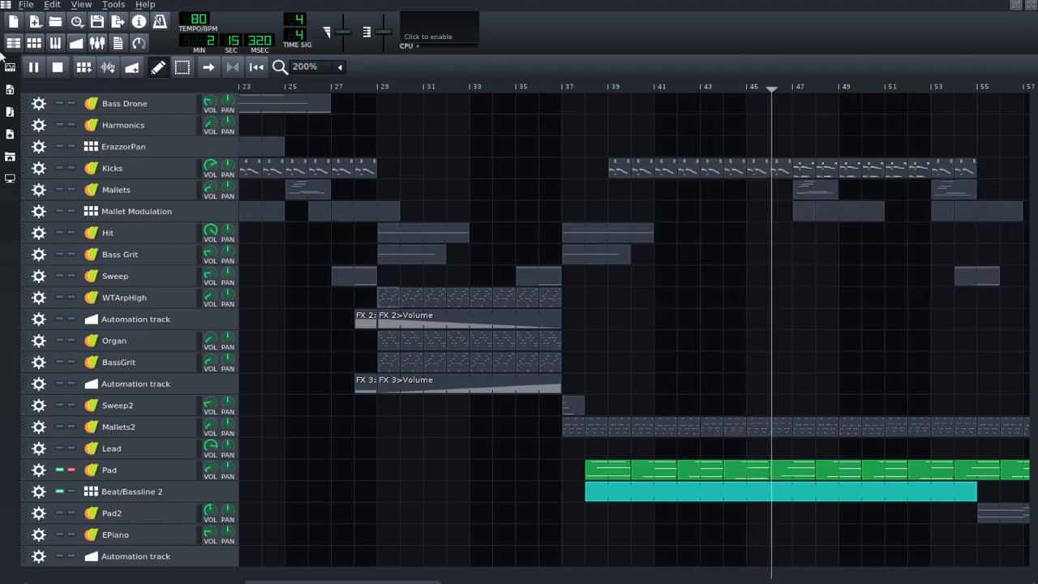
left_click(50, 65)
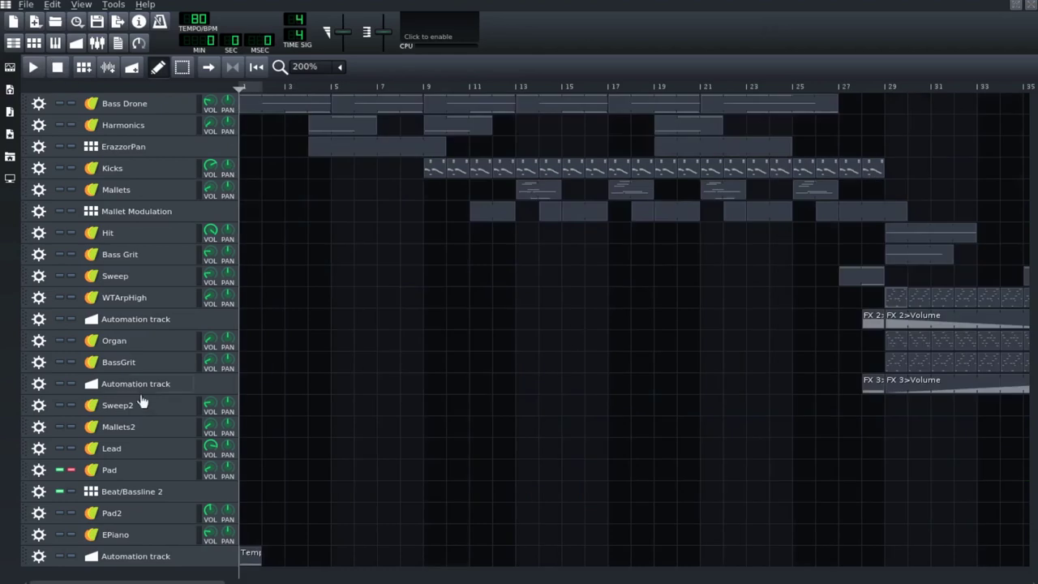
left_click(71, 470)
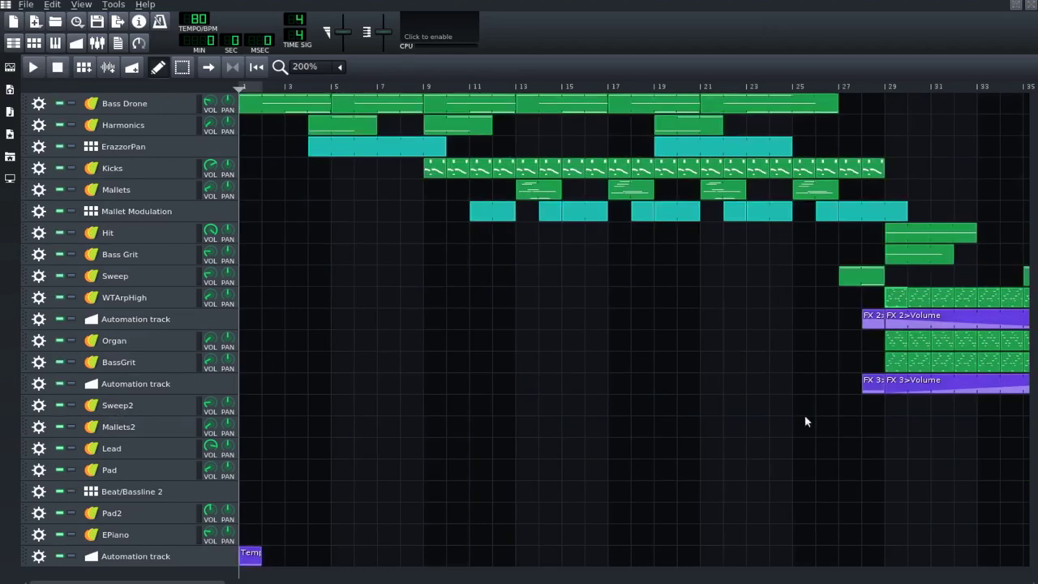
Set the Song-Editor zoom to 100% so more of the arrangement fits in view.
left_click_drag(217, 582, 162, 580)
scroll(313, 394, "right", 10)
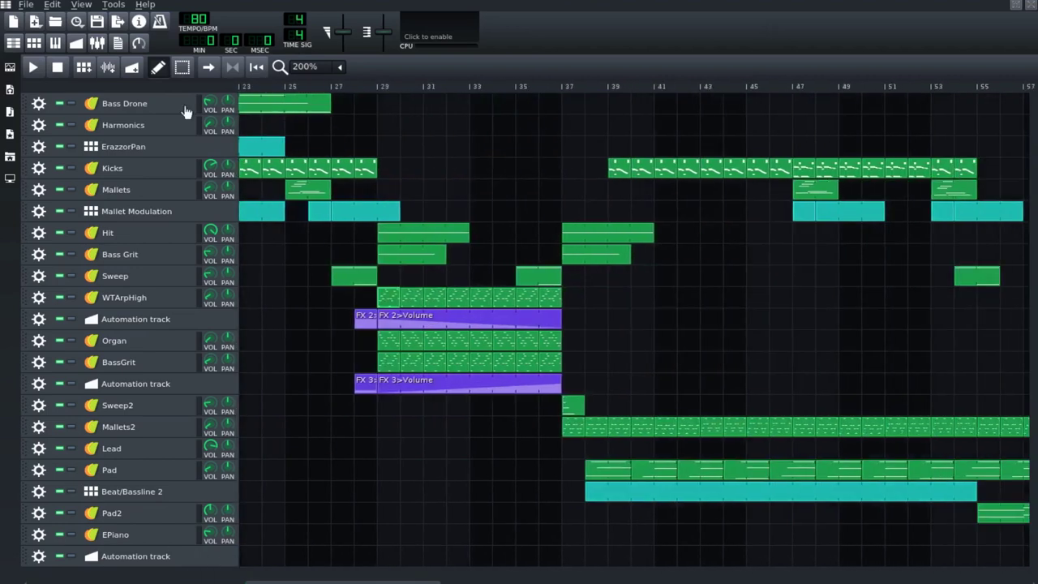
left_click(339, 67)
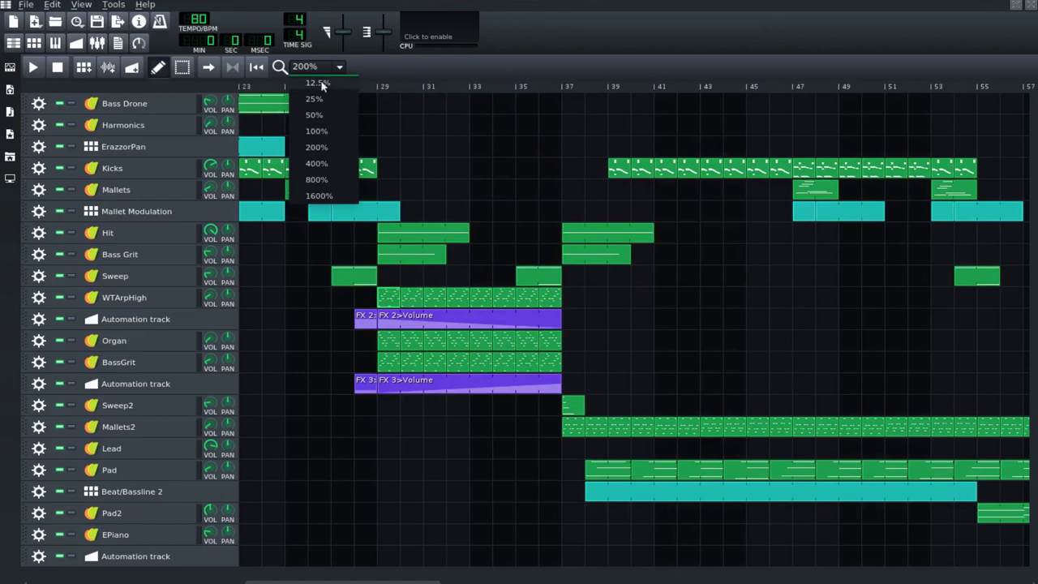
left_click(317, 130)
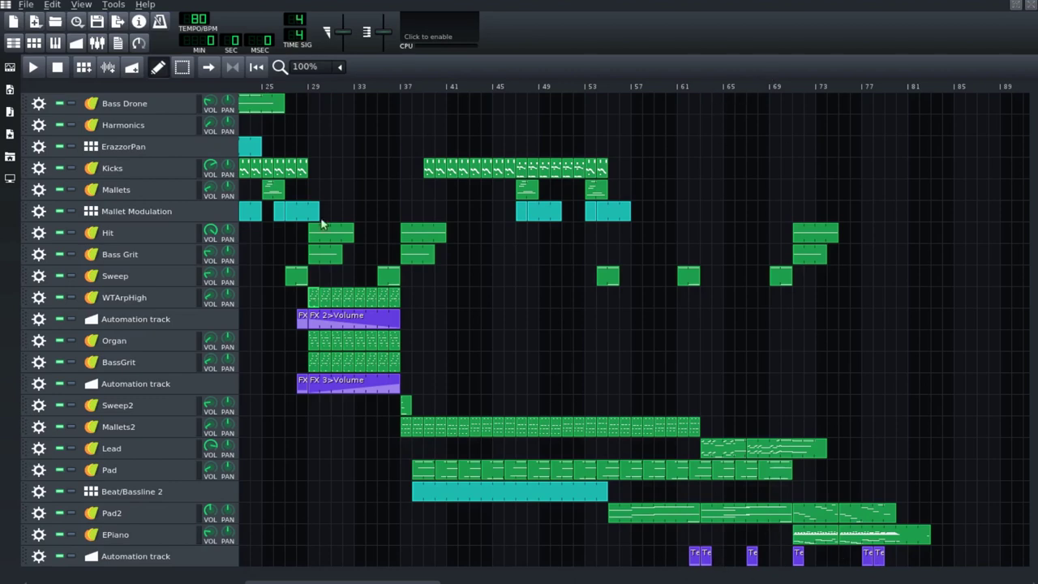
Open the tempo's song-global automation in the Automation Editor, look through its curve, and close the editor.
right_click(198, 25)
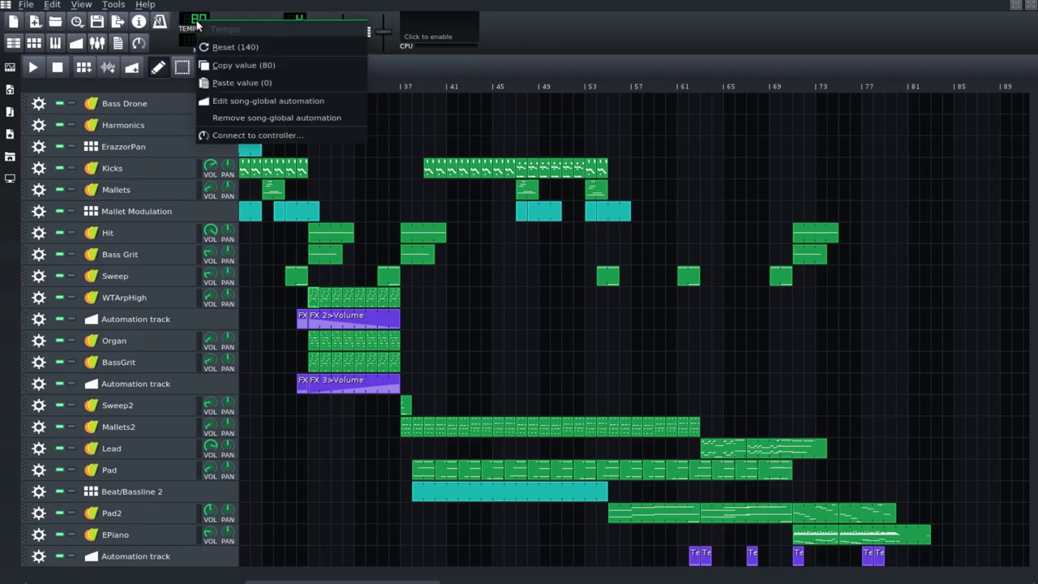
left_click(235, 100)
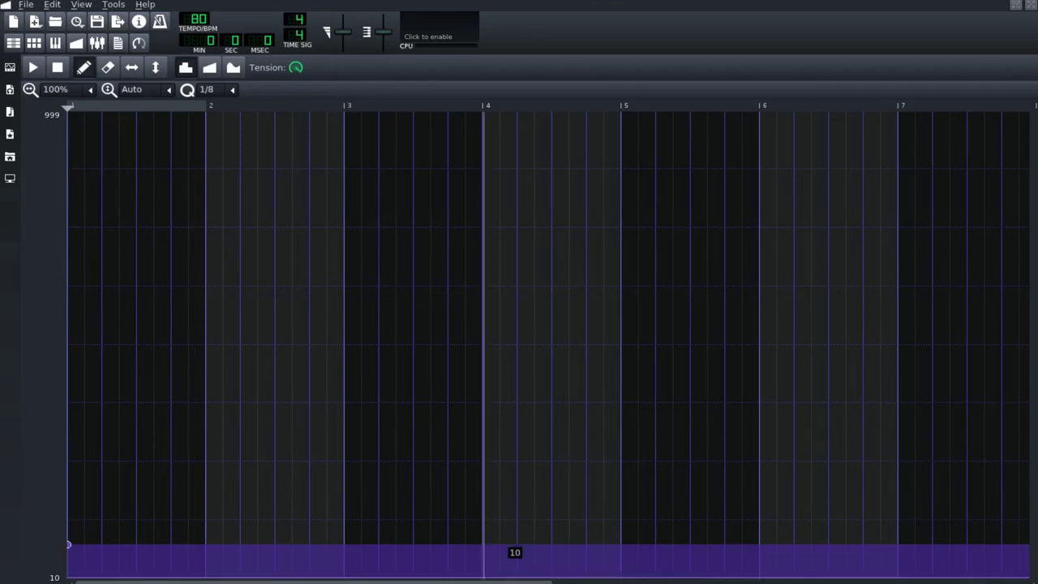
left_click_drag(484, 579, 948, 578)
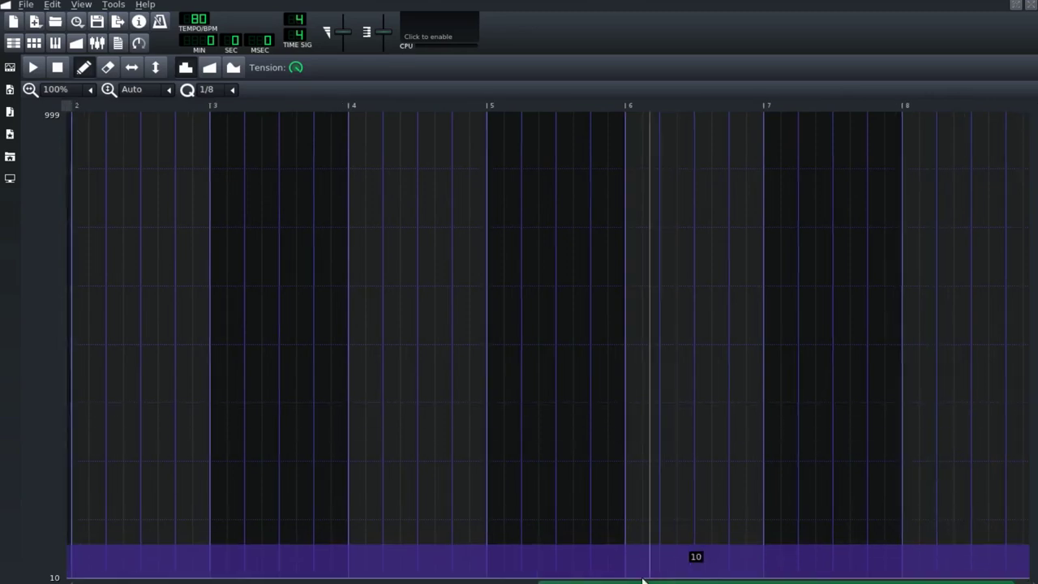
left_click_drag(689, 580, 187, 581)
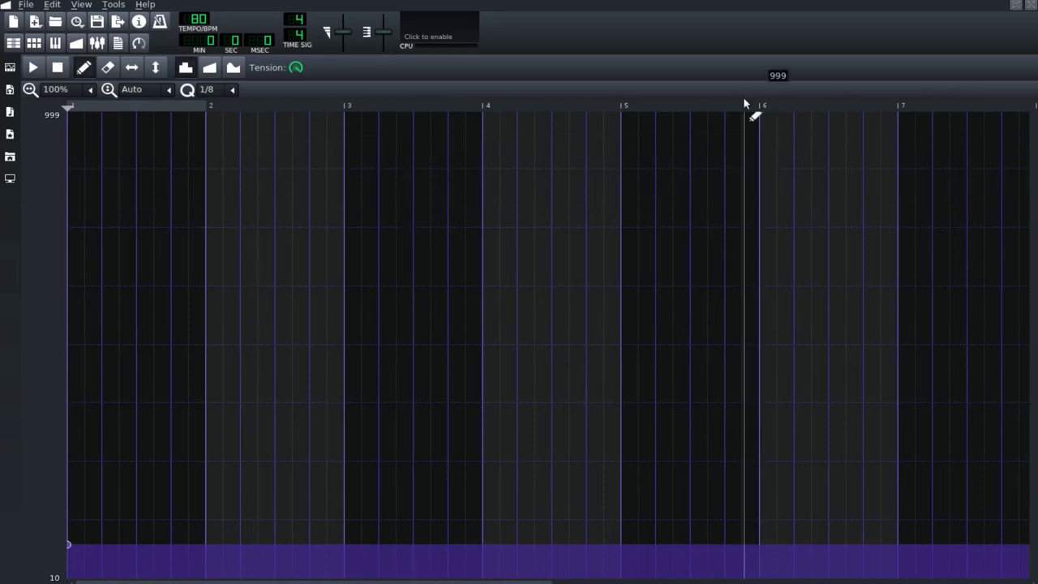
left_click(1030, 5)
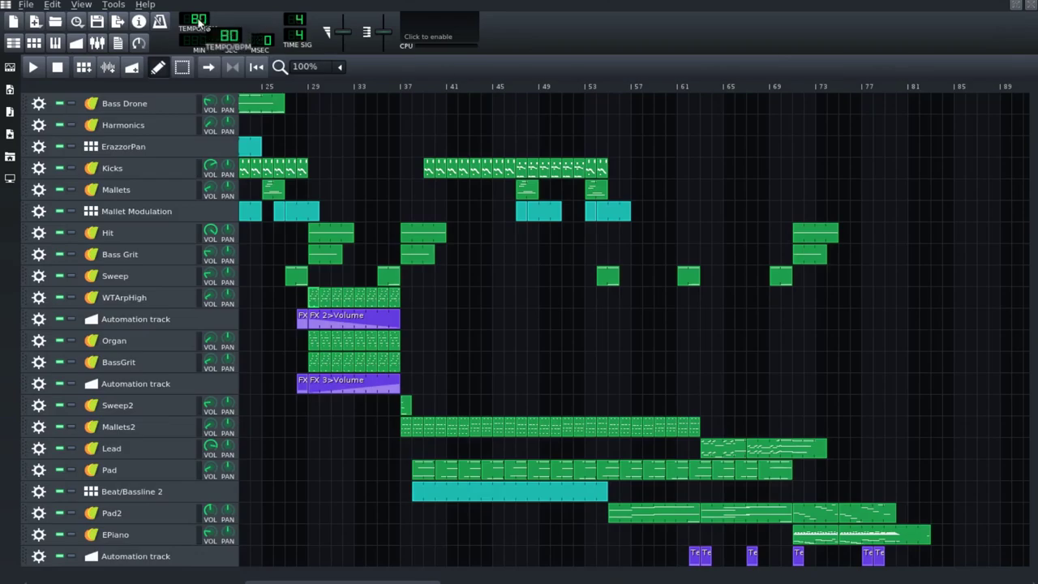
Examine the tempo automation clips on the lowest automation track across the whole song.
mouse_move(200, 24)
left_mouse_down()
mouse_move(328, 147)
mouse_move(487, 403)
mouse_move(750, 562)
mouse_move(273, 55)
mouse_move(202, 21)
left_mouse_up()
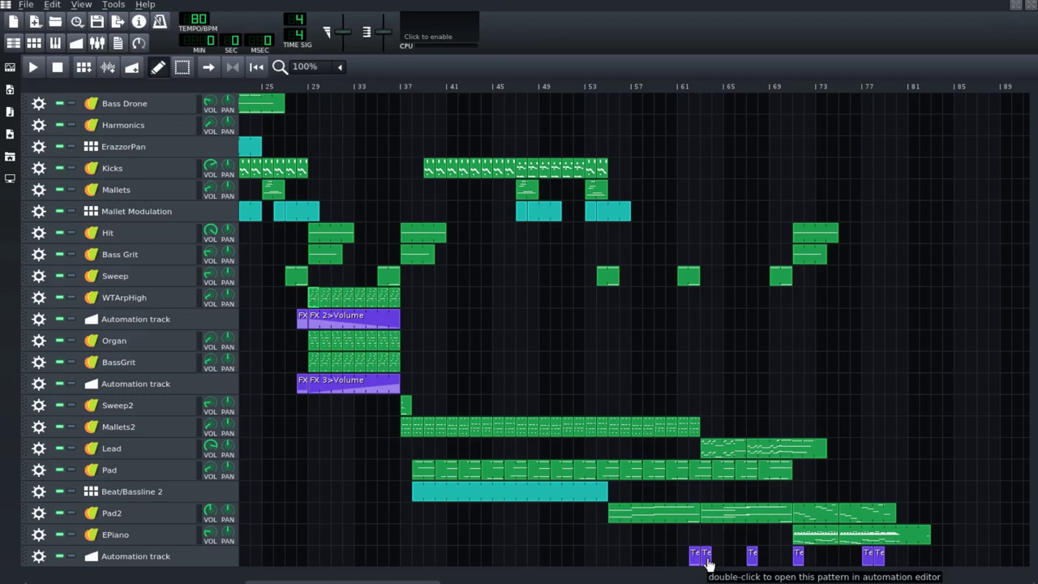
left_click_drag(343, 582, 422, 582)
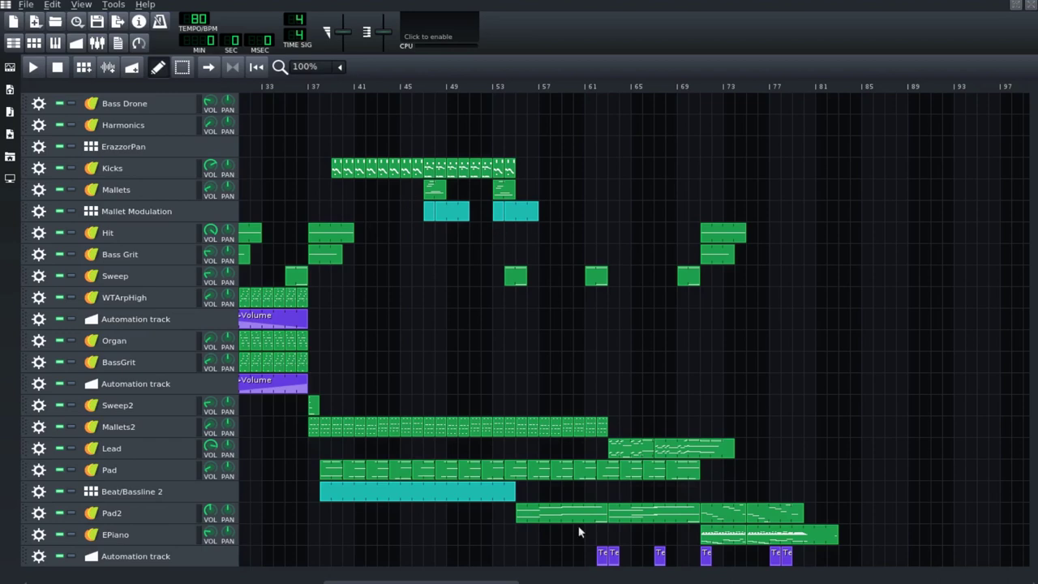
left_click_drag(480, 577, 305, 402)
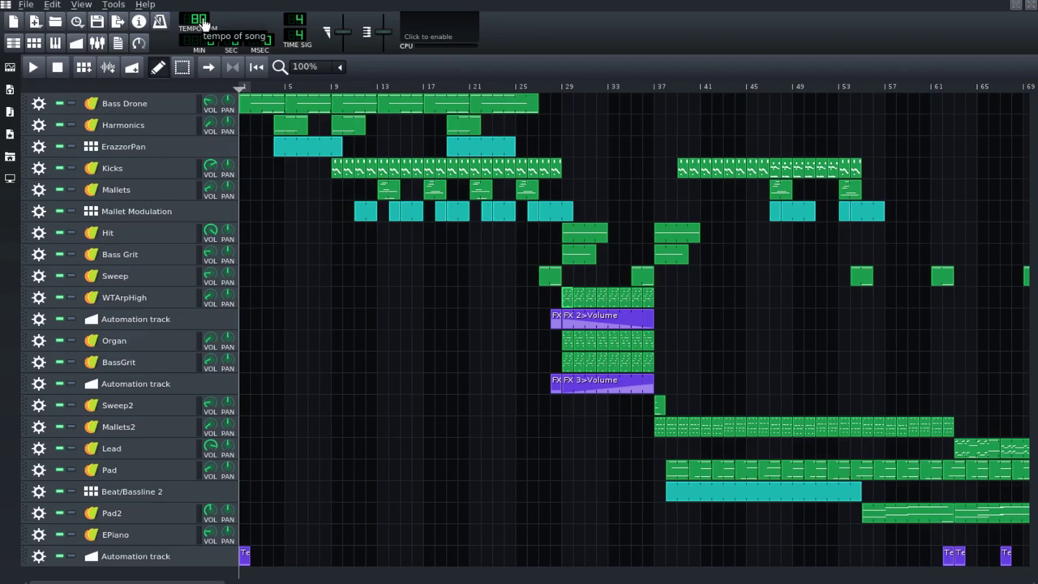
Try out other song tempos, return to 80 BPM, and view the tempo's automation options without choosing one.
scroll(203, 20, "up", 3)
scroll(199, 18, "down", 3)
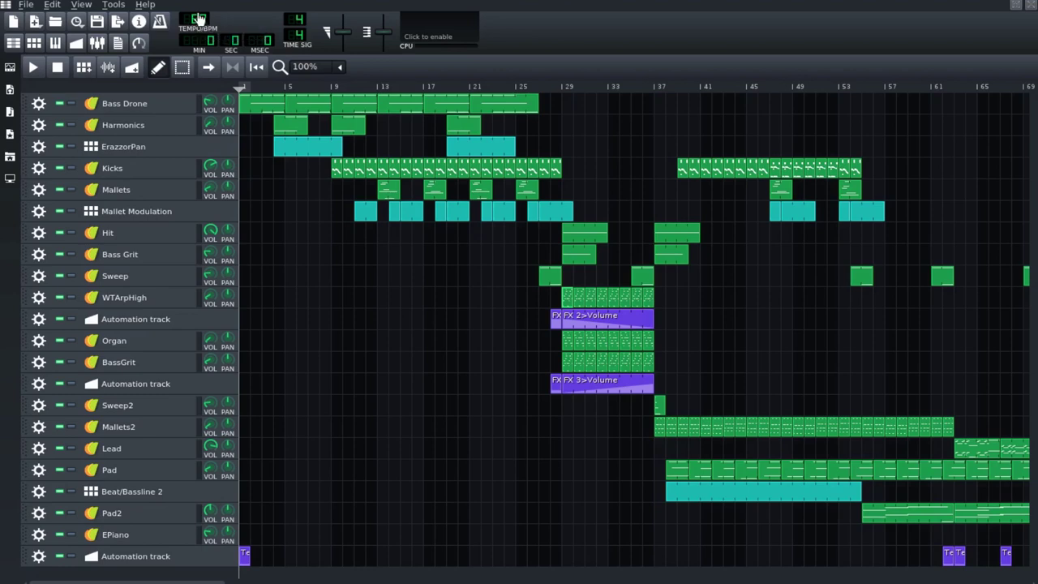
scroll(198, 18, "up", 5)
right_click(189, 16)
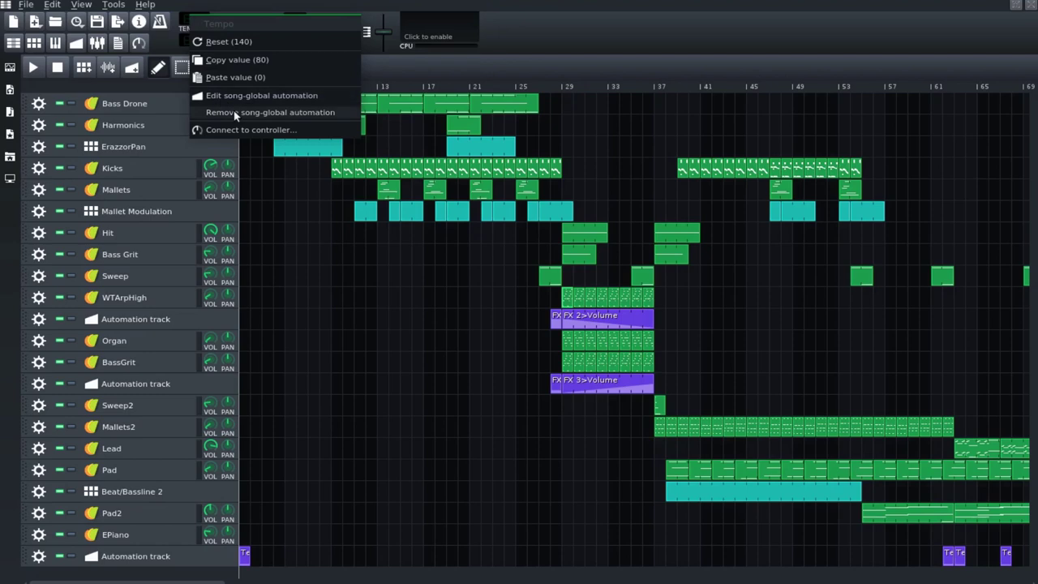
left_click(565, 52)
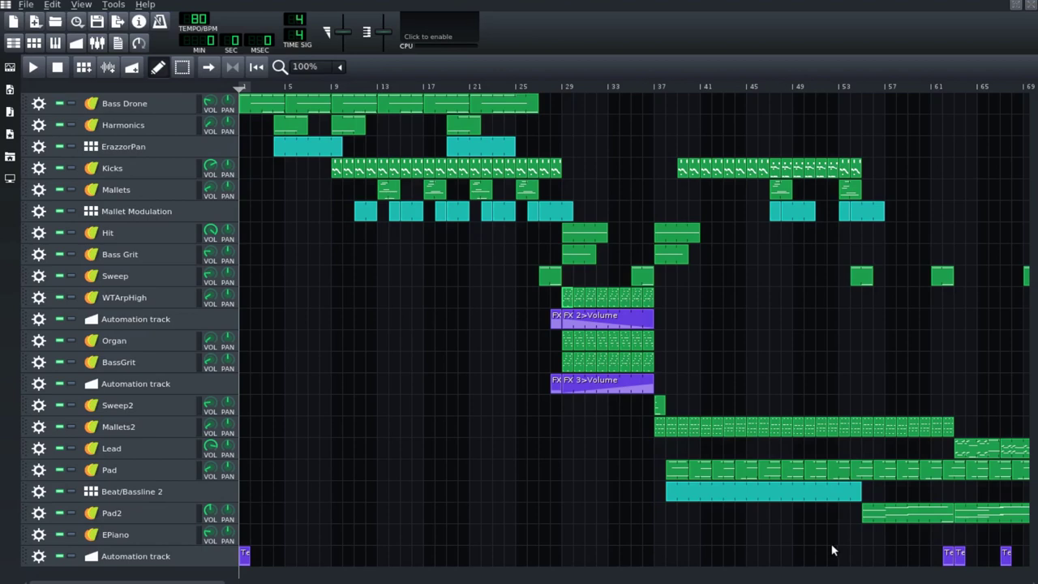
Examine WTArpHigh's FX channel assignment and Pad2's Triple Oscillator, volume envelope and filter settings, closing each instrument window.
left_click(139, 298)
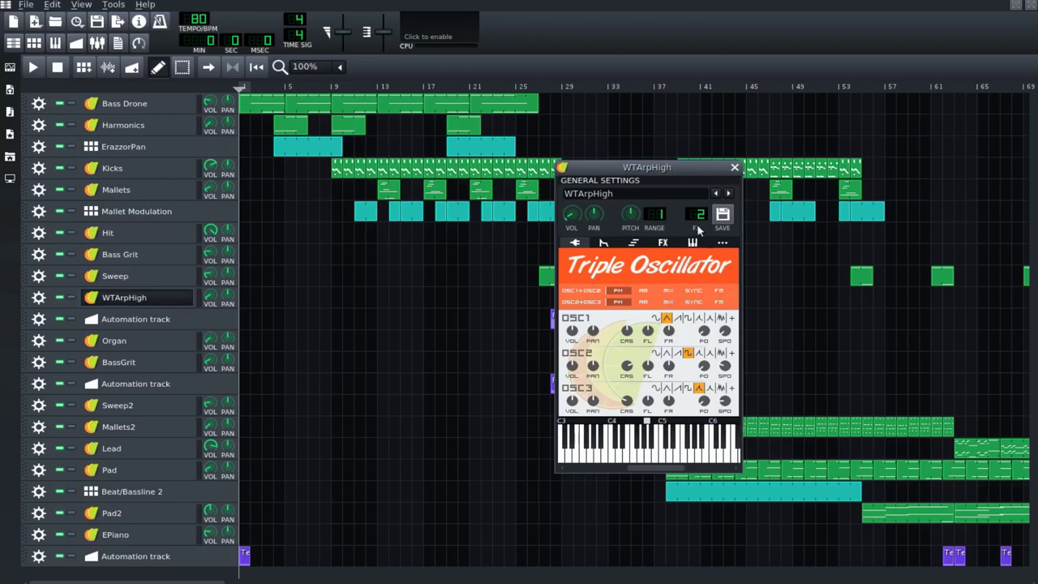
left_click(733, 169)
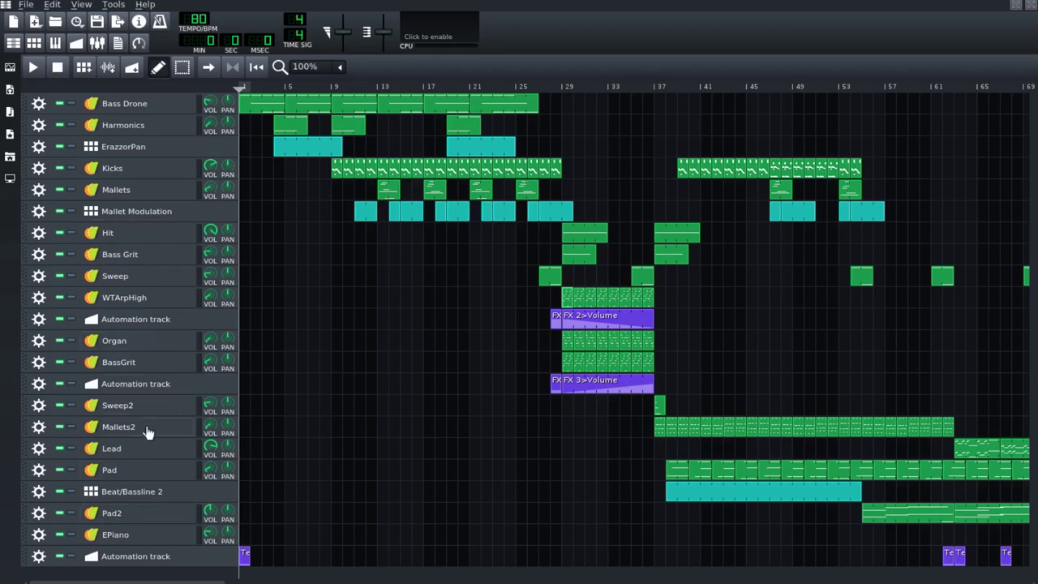
left_click(143, 523)
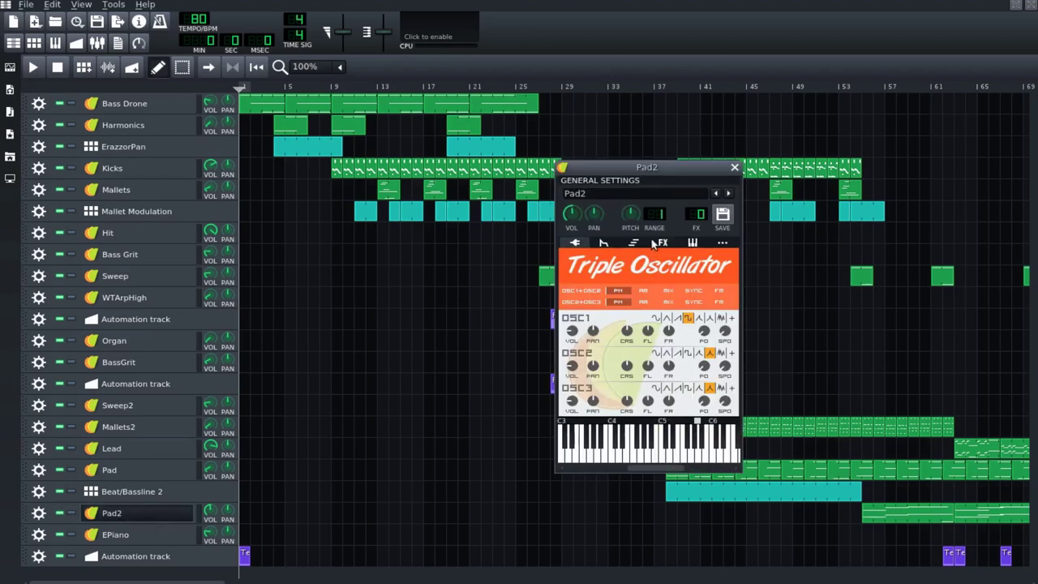
left_click(604, 243)
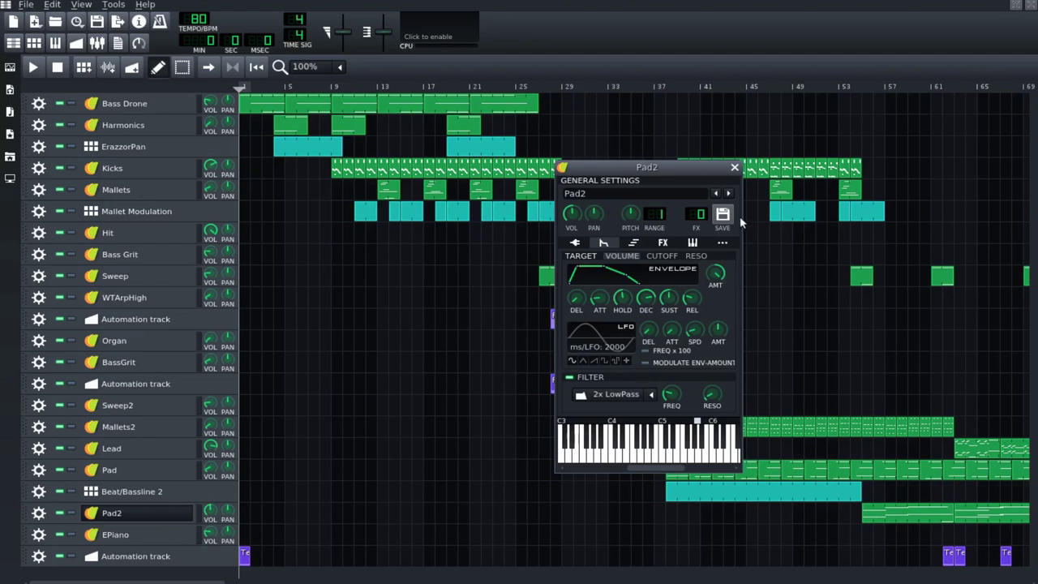
left_click(734, 169)
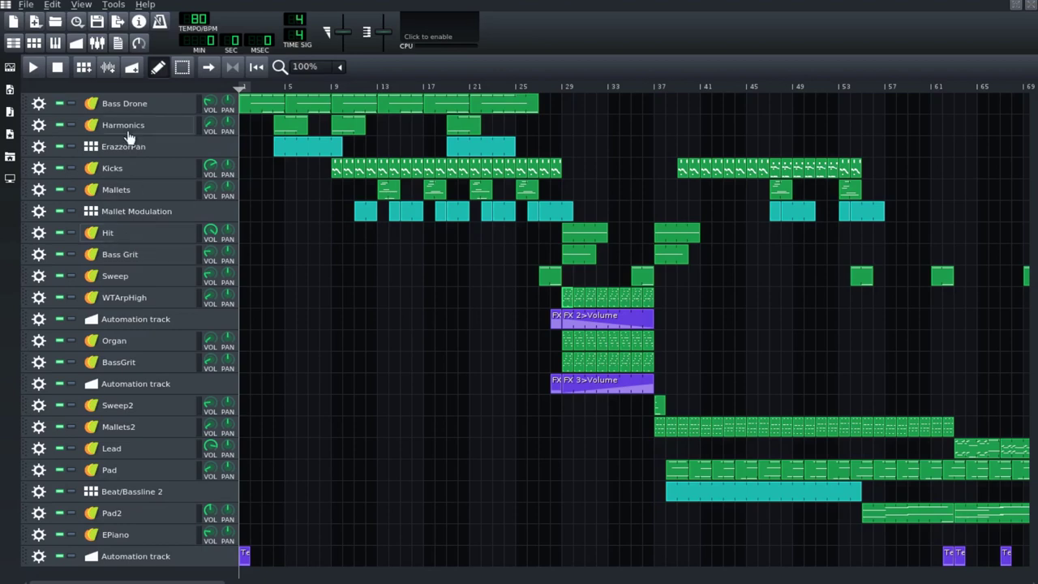
Examine the Triple Oscillator settings of the Hit and Bass Drone instruments, closing each window.
left_click(144, 238)
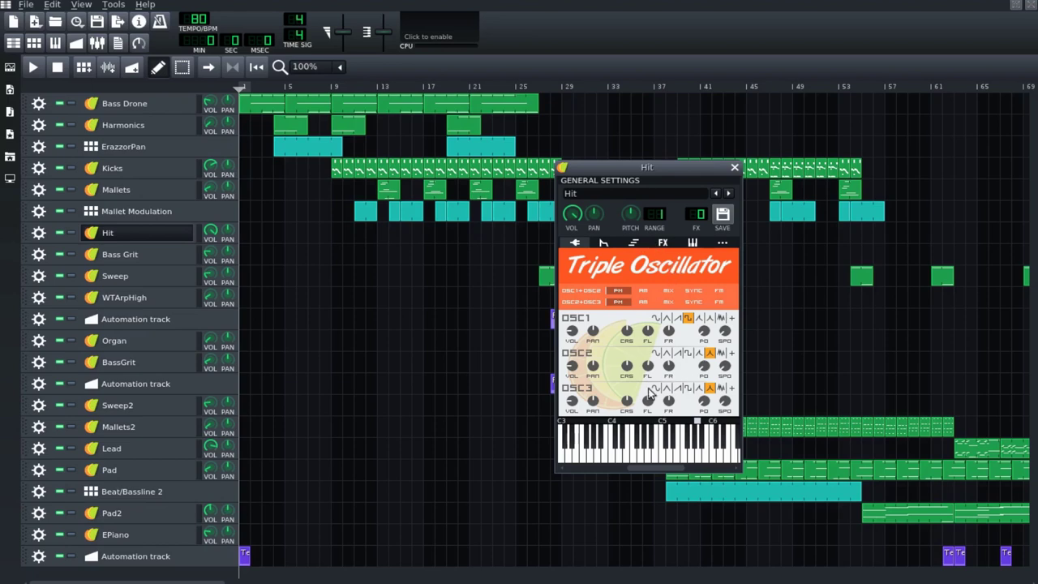
left_click(735, 167)
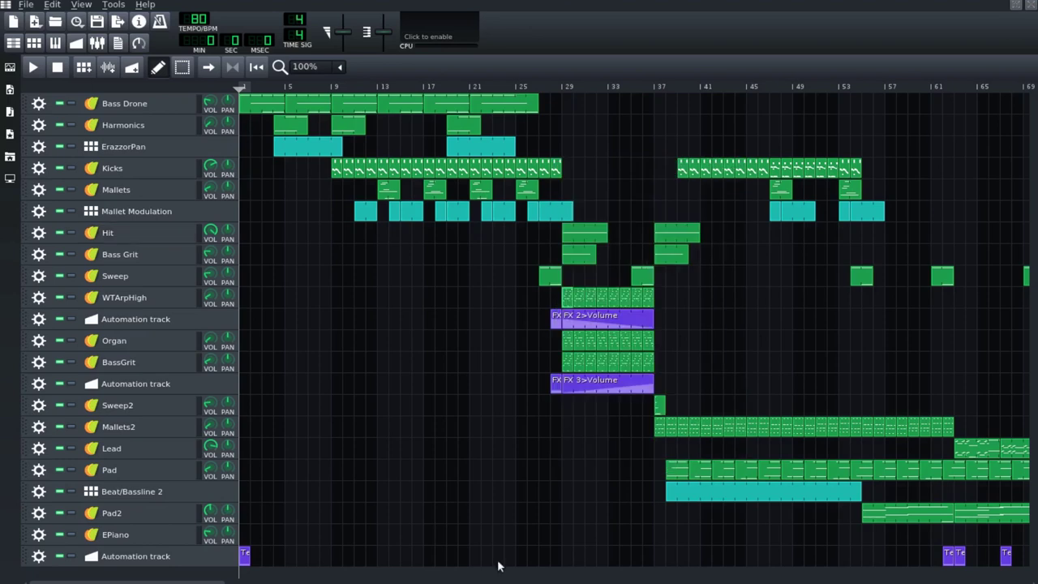
mouse_move(121, 582)
left_mouse_down()
mouse_move(495, 581)
mouse_move(141, 581)
left_mouse_up()
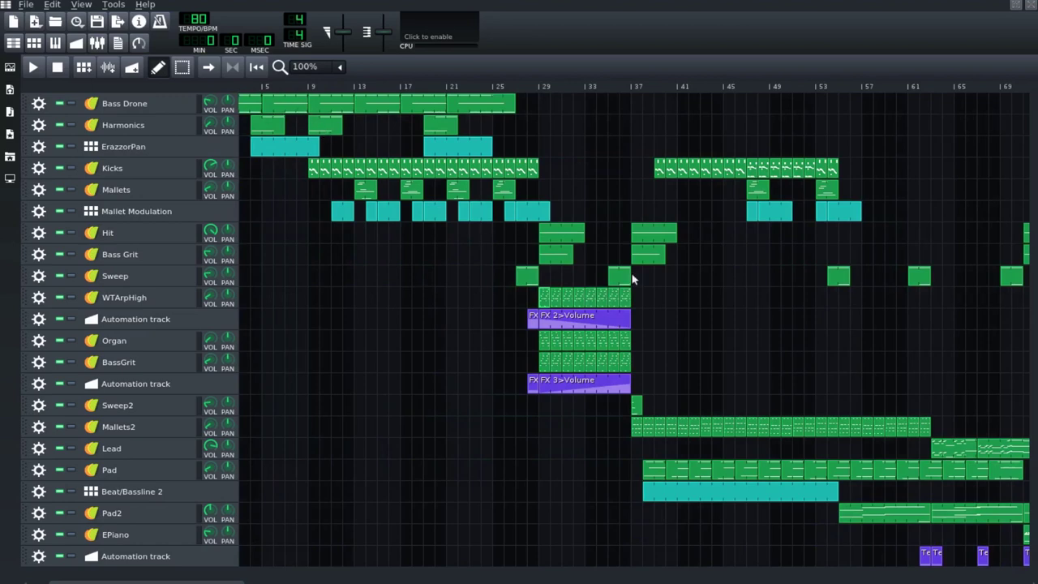
scroll(752, 574, "right", 5)
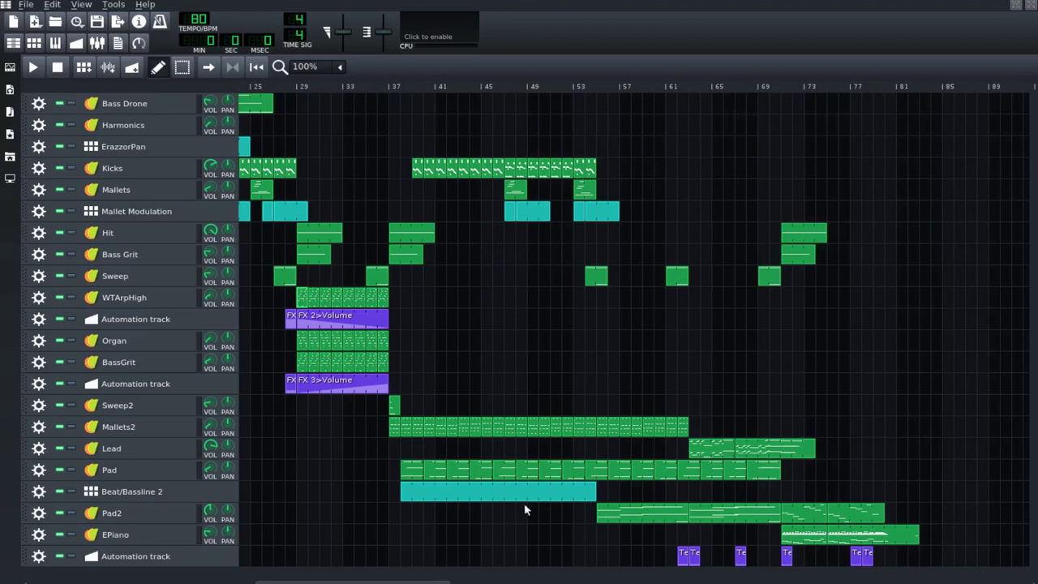
left_click_drag(446, 581, 624, 578)
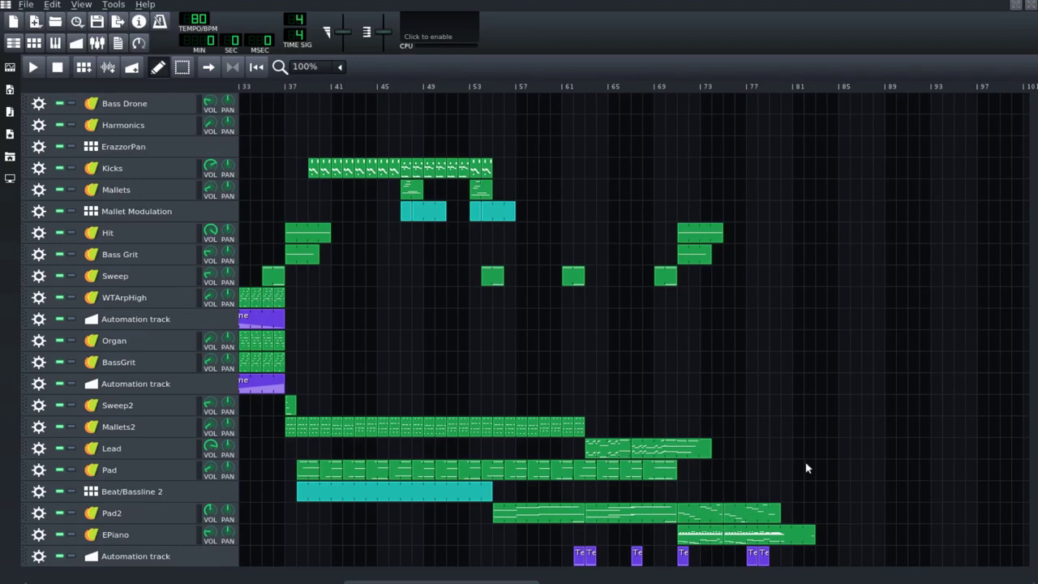
left_click_drag(535, 580, 221, 580)
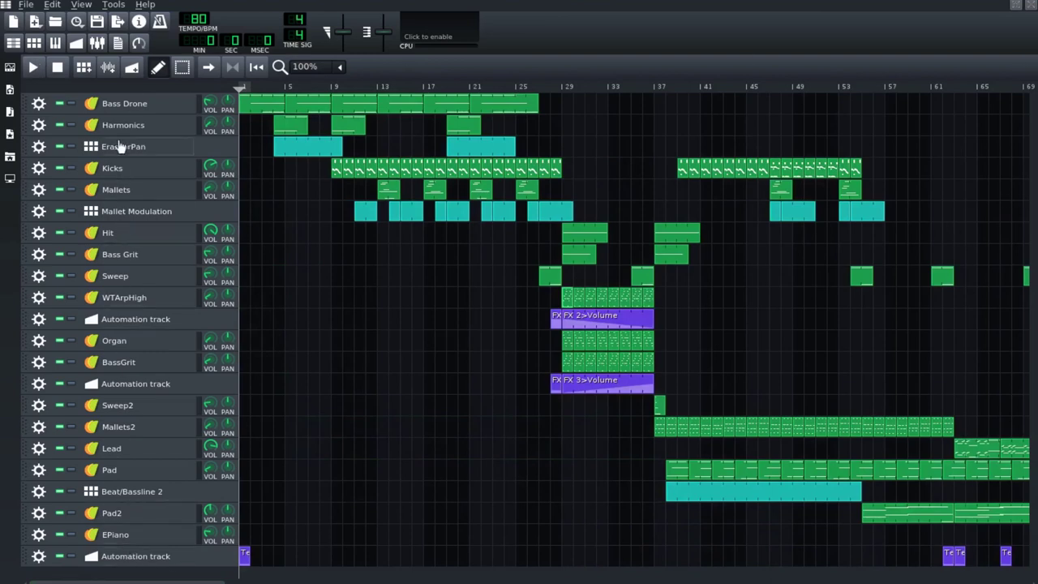
left_click(111, 107)
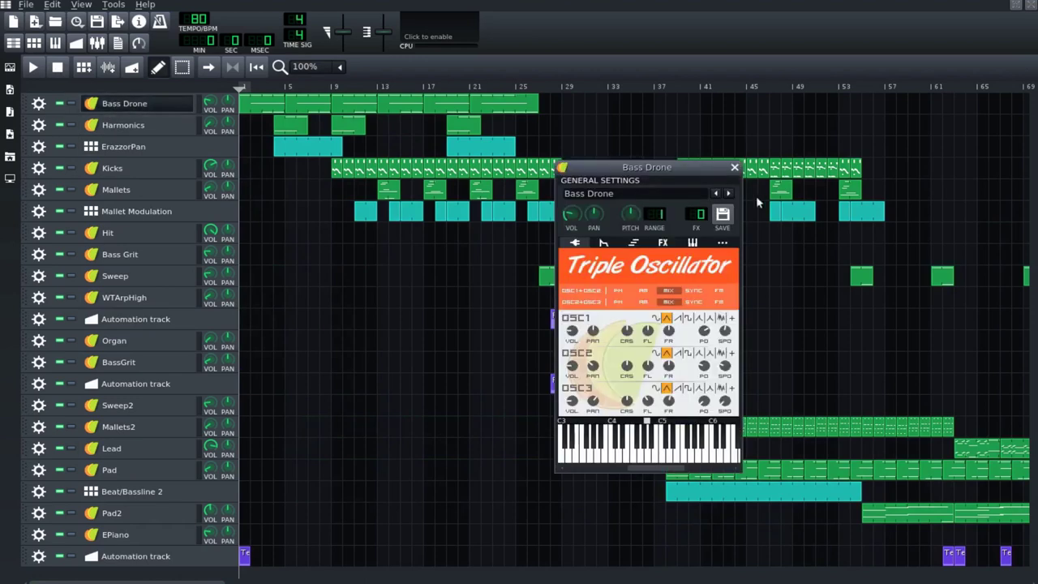
left_click(733, 168)
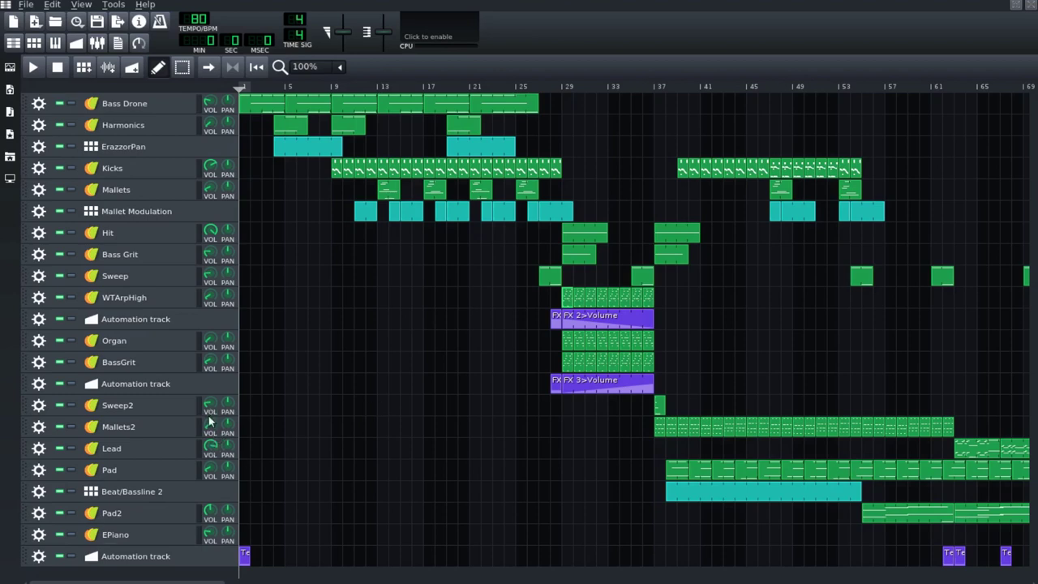
Examine the Triple Oscillator settings of the Sweep instrument and close its window.
left_click(139, 275)
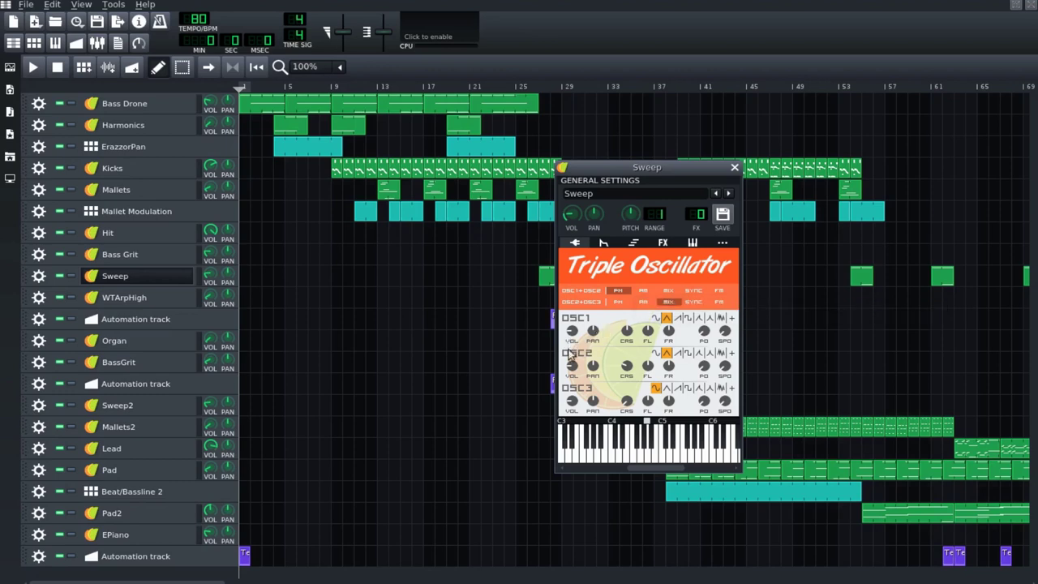
left_click(735, 167)
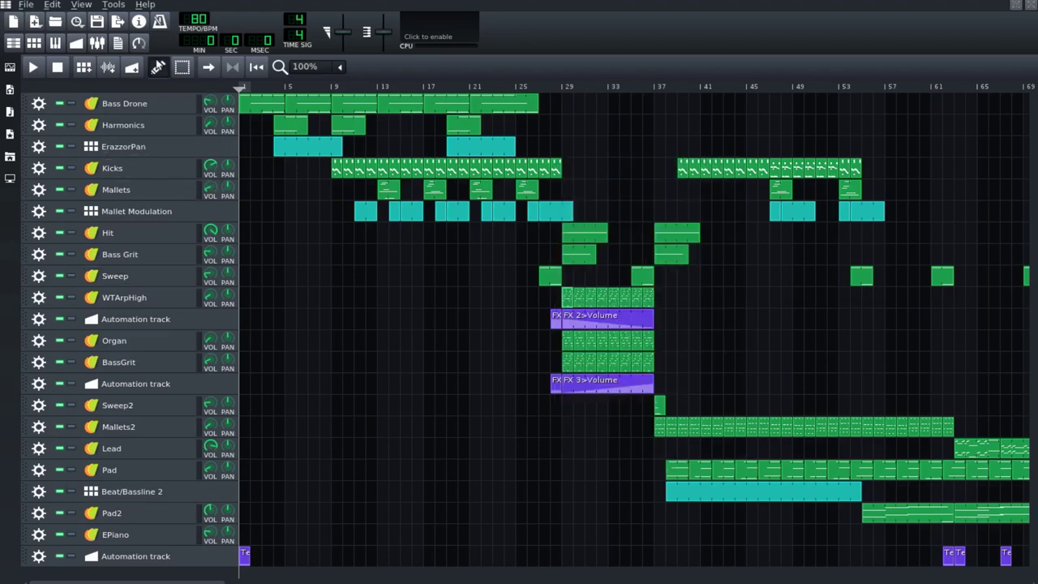
Open the FX-Mixer, move it over the middle of the song, examine its channels and the Master effects chain, and close it.
left_click(97, 43)
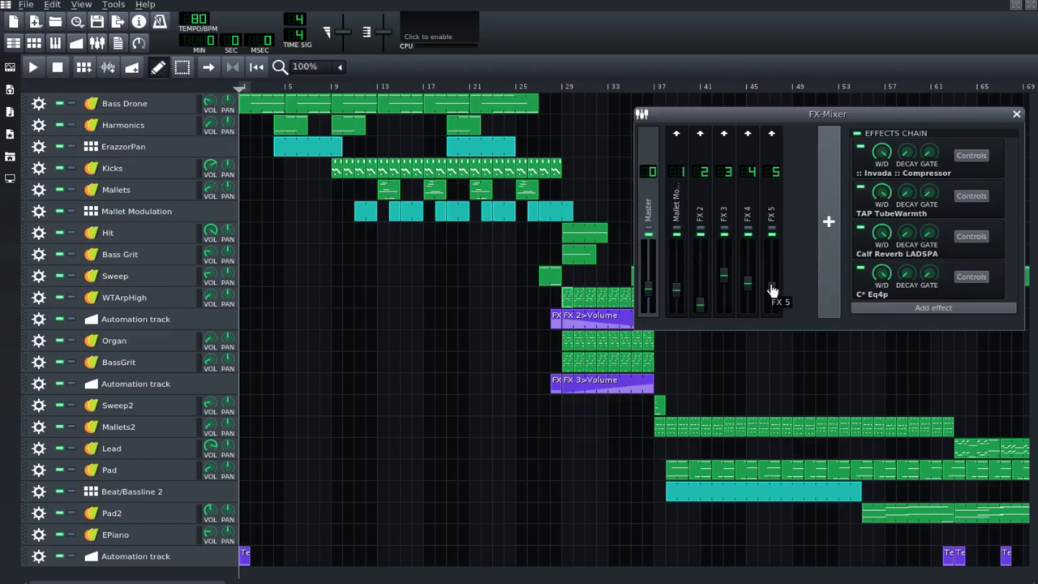
left_click_drag(826, 115, 582, 200)
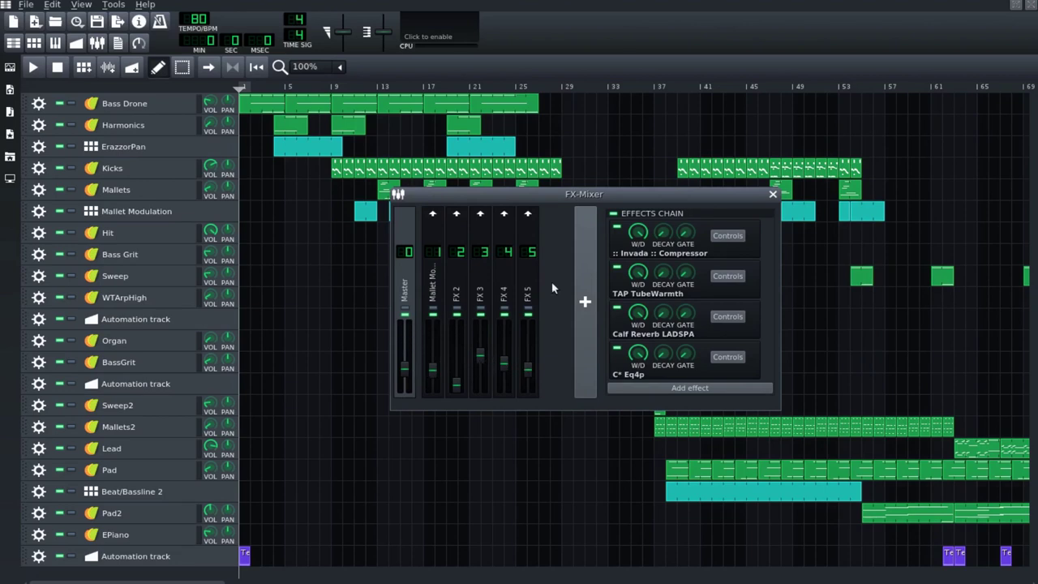
left_click(772, 196)
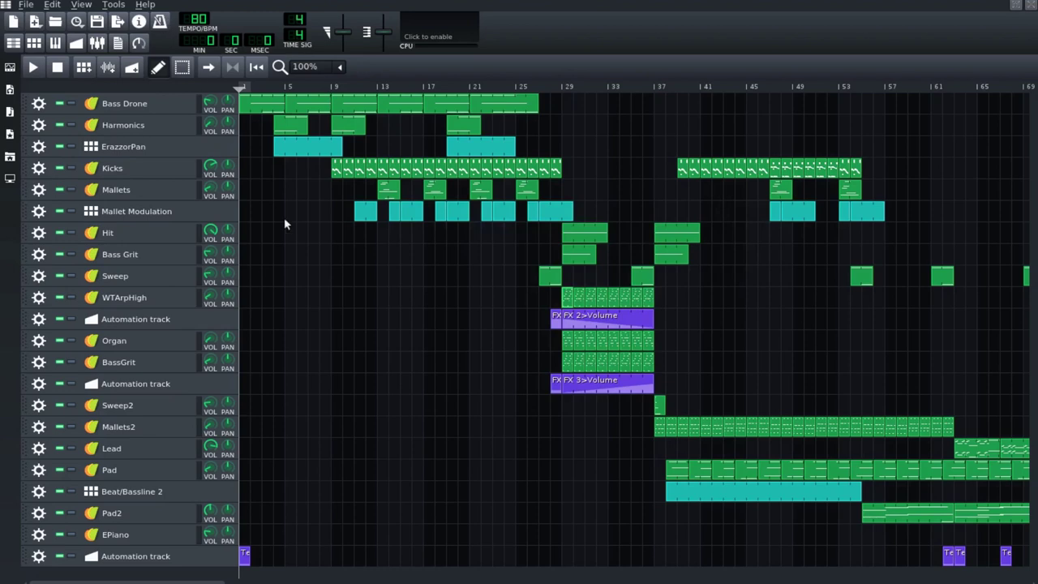
mouse_move(196, 581)
left_mouse_down()
mouse_move(463, 581)
mouse_move(197, 581)
left_mouse_up()
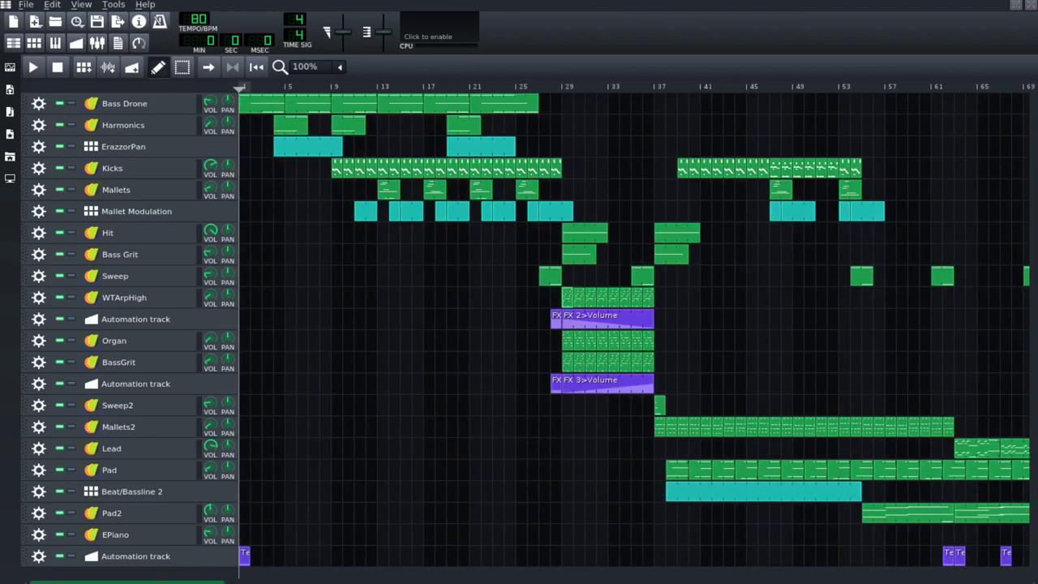